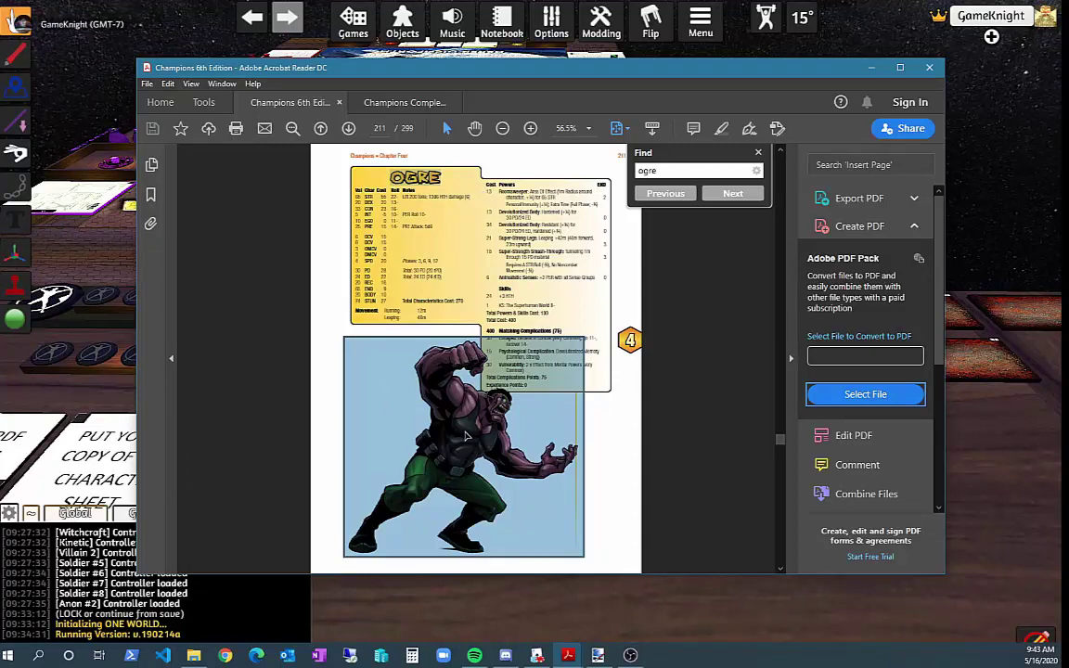
Move the PDF window aside and switch to the ogre image in paint.net, with its window maximized
{"action": "left_click_drag", "start_coordinate": [816, 77], "coordinate": [296, 103]}
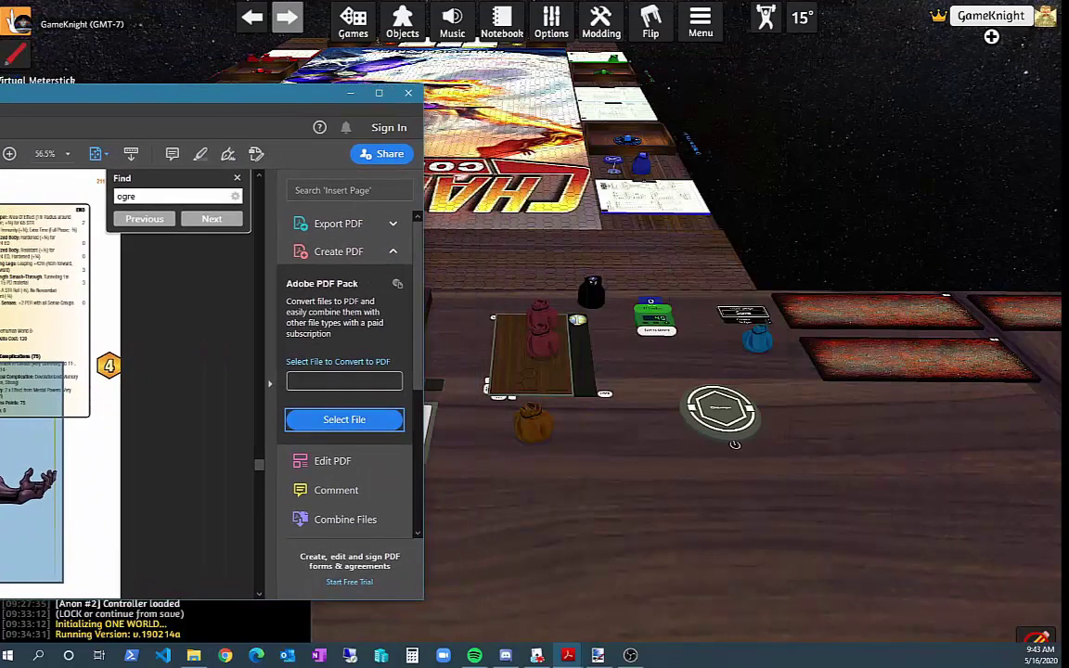
{"action": "left_click", "coordinate": [735, 444]}
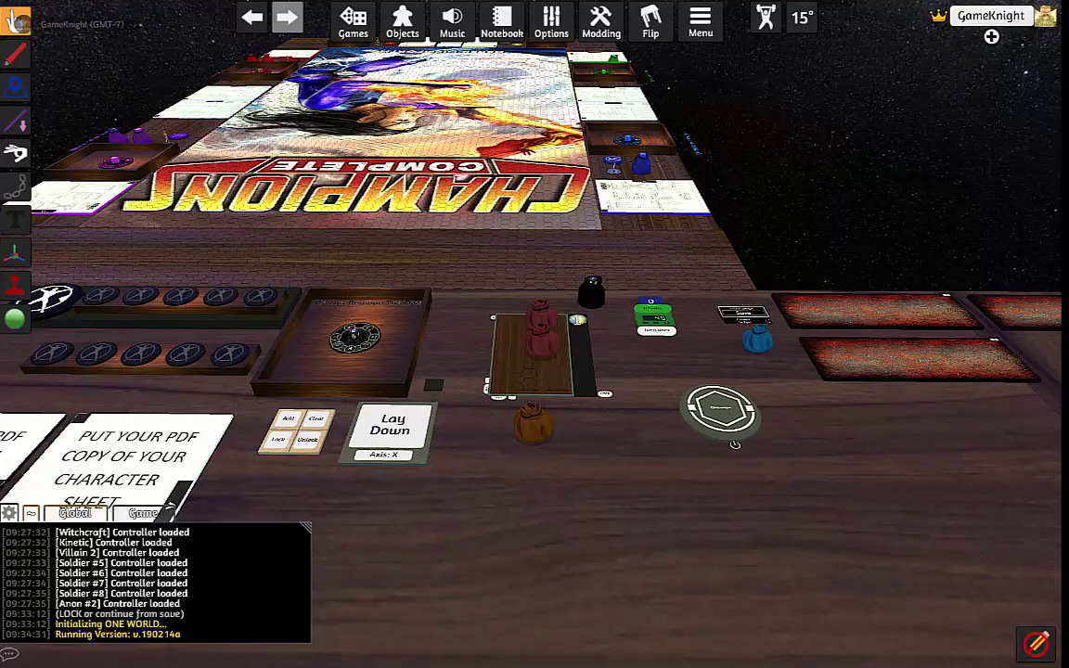
{"action": "key", "text": "alt+Tab"}
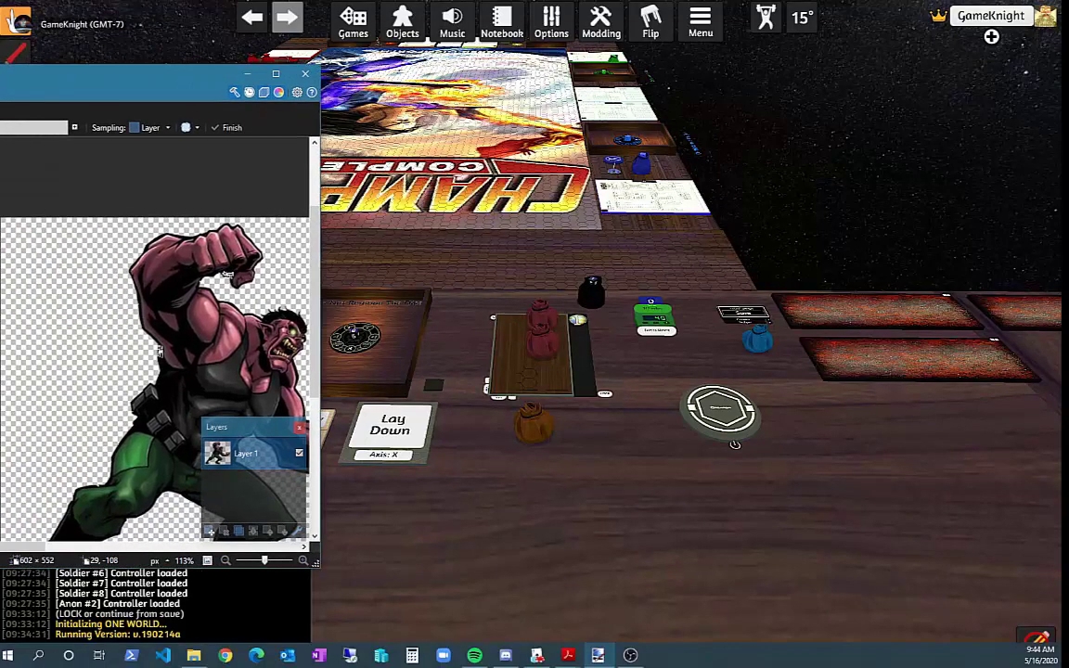
{"action": "mouse_move", "coordinate": [56, 79]}
{"action": "left_mouse_down"}
{"action": "mouse_move", "coordinate": [377, 74]}
{"action": "mouse_move", "coordinate": [607, 86]}
{"action": "left_mouse_up"}
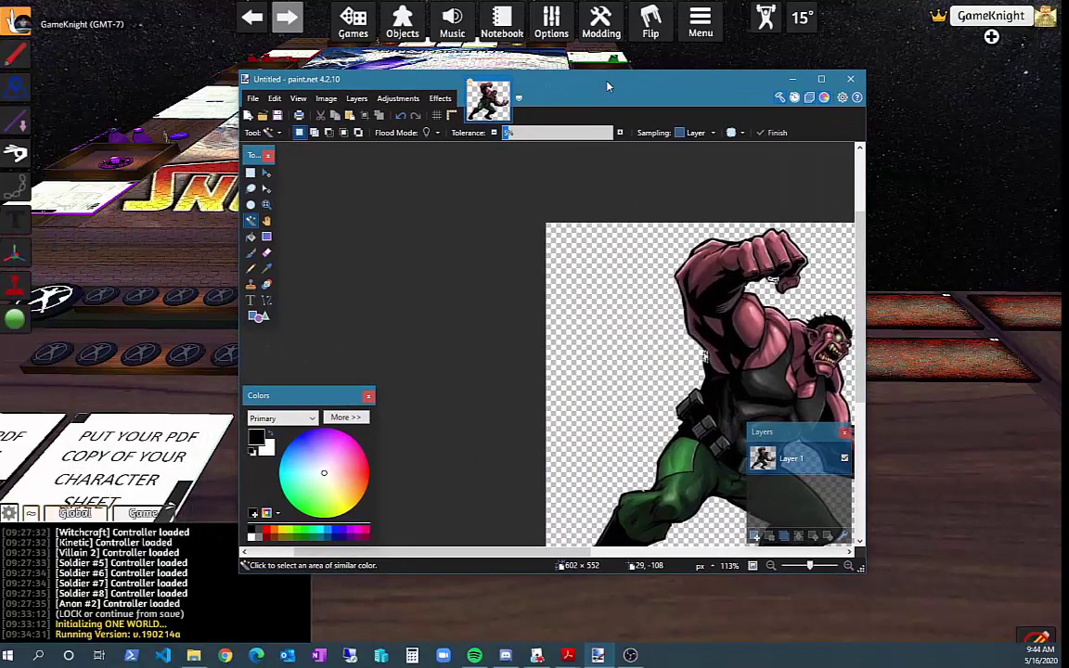
{"action": "left_click", "coordinate": [821, 79]}
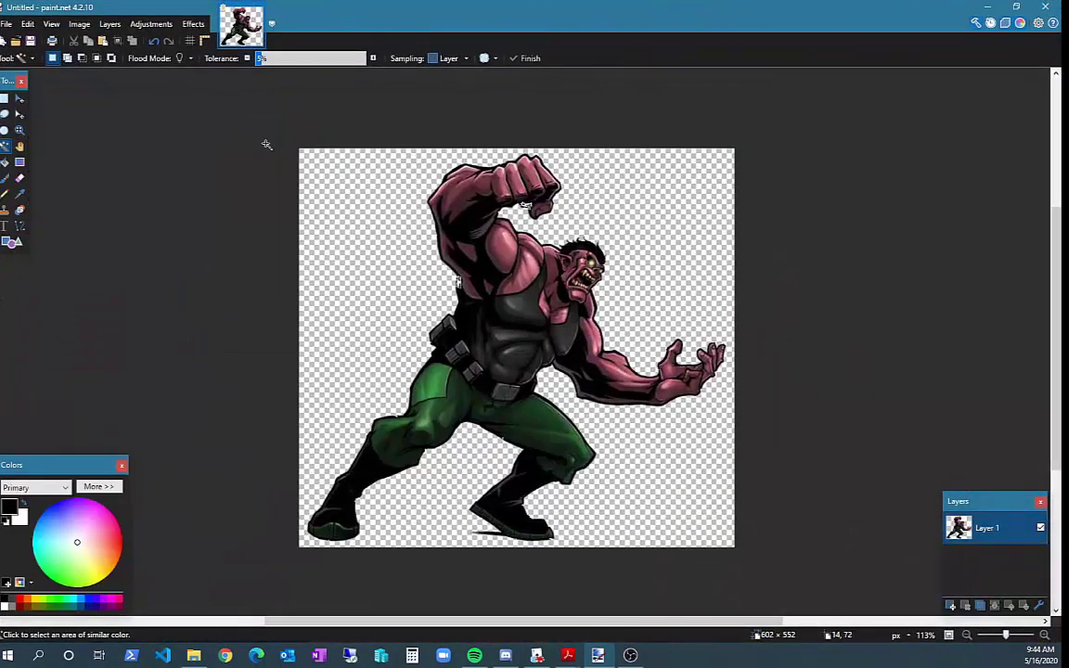
Select the area around the ogre, fill it with black and deselect
{"action": "left_click", "coordinate": [150, 204]}
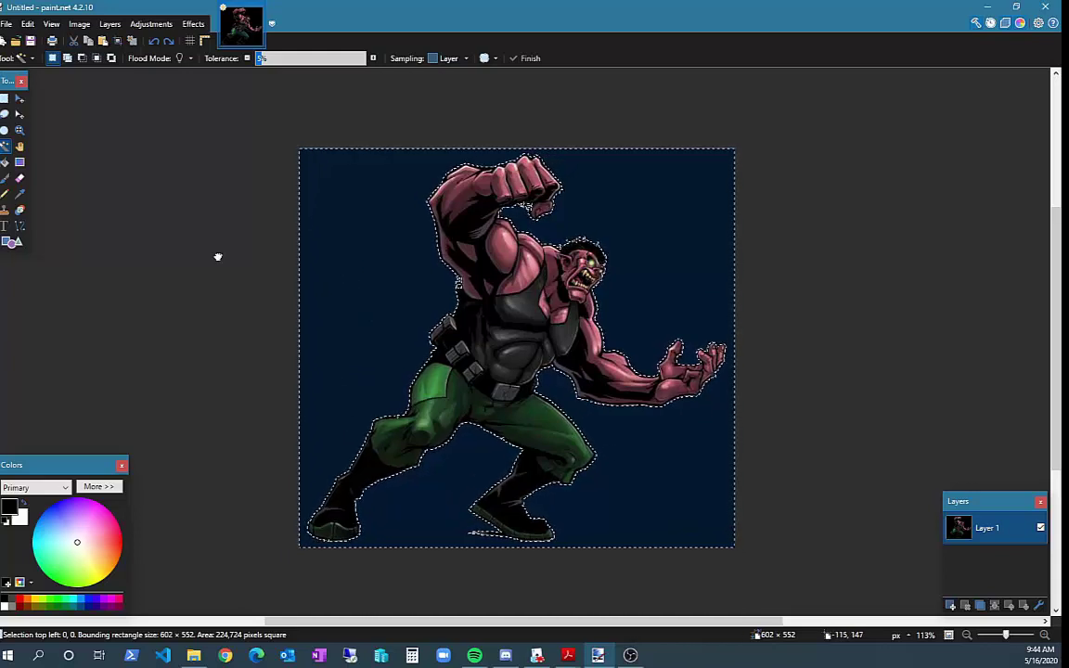
{"action": "key", "text": "BackSpace"}
{"action": "key", "text": "ctrl+d"}
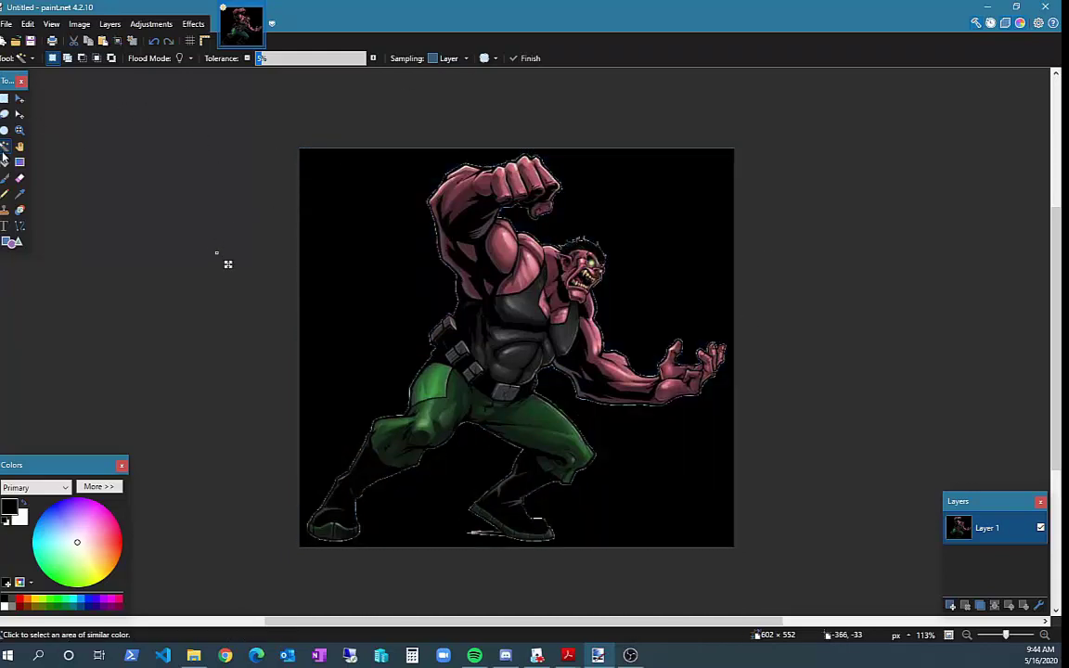
Select the black background around the ogre with the Magic Wand at 6% tolerance, erase it and deselect
{"action": "left_click", "coordinate": [322, 240]}
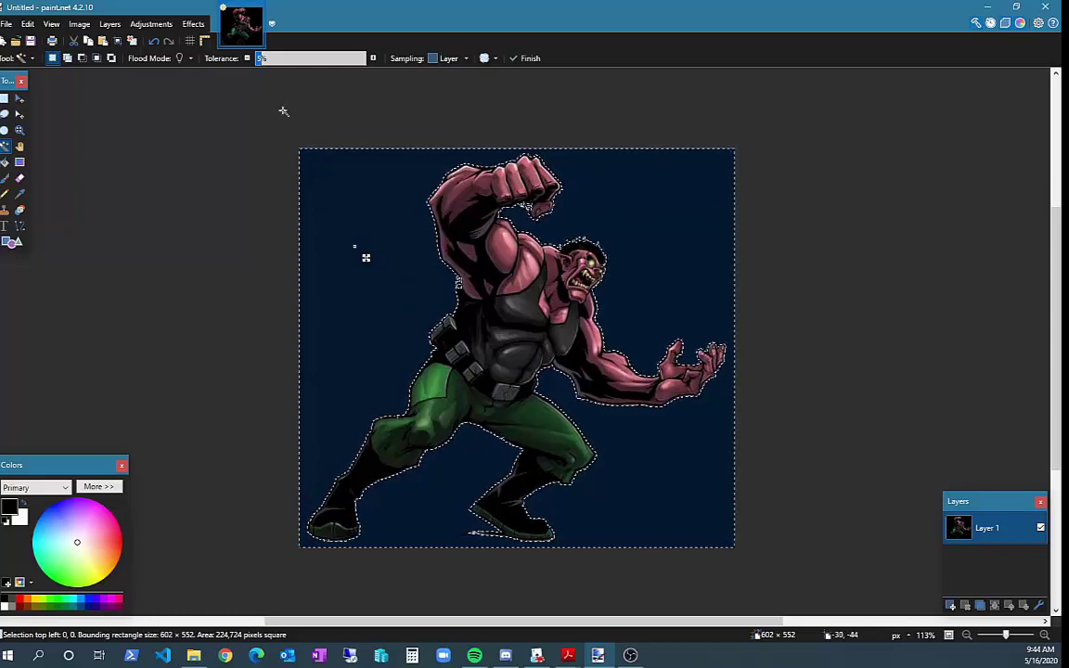
{"action": "left_click", "coordinate": [281, 58]}
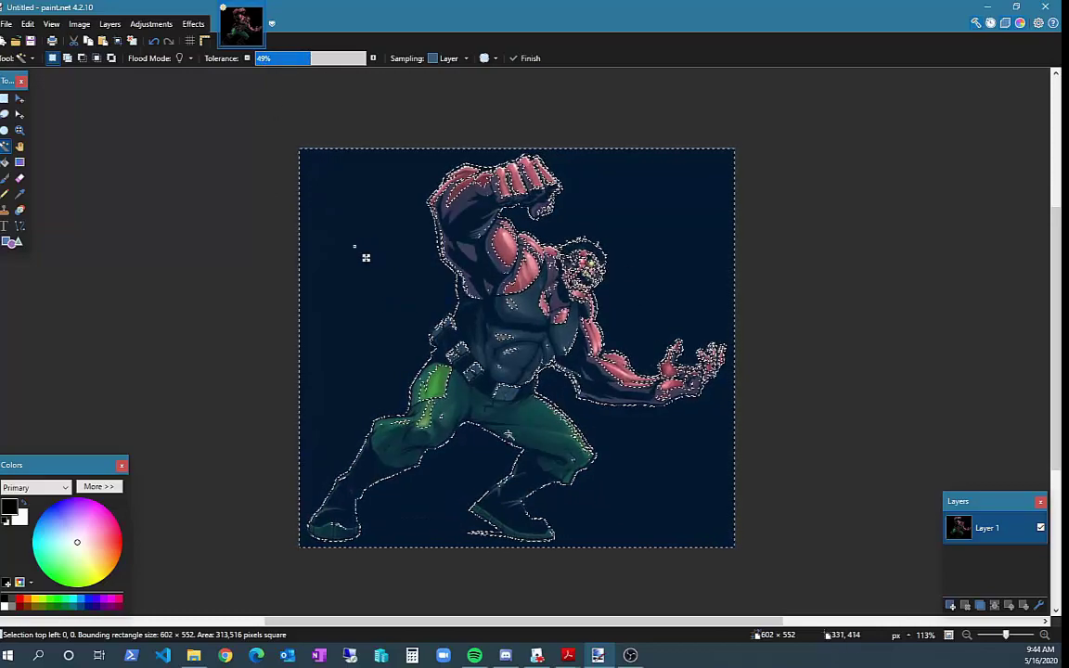
{"action": "left_click", "coordinate": [267, 59]}
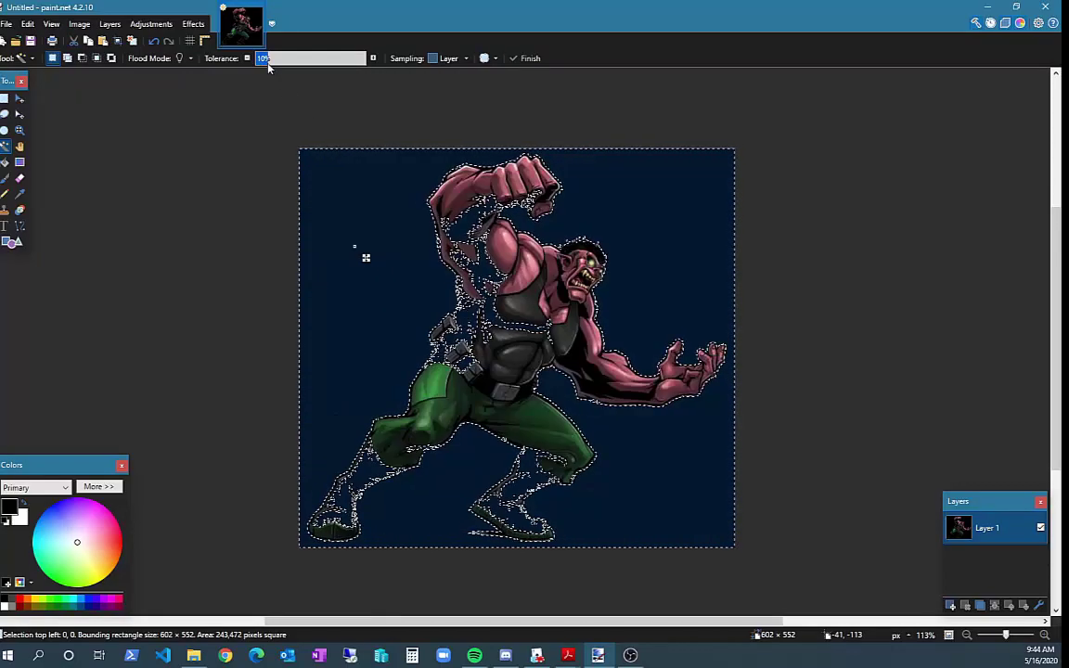
{"action": "left_click", "coordinate": [264, 59]}
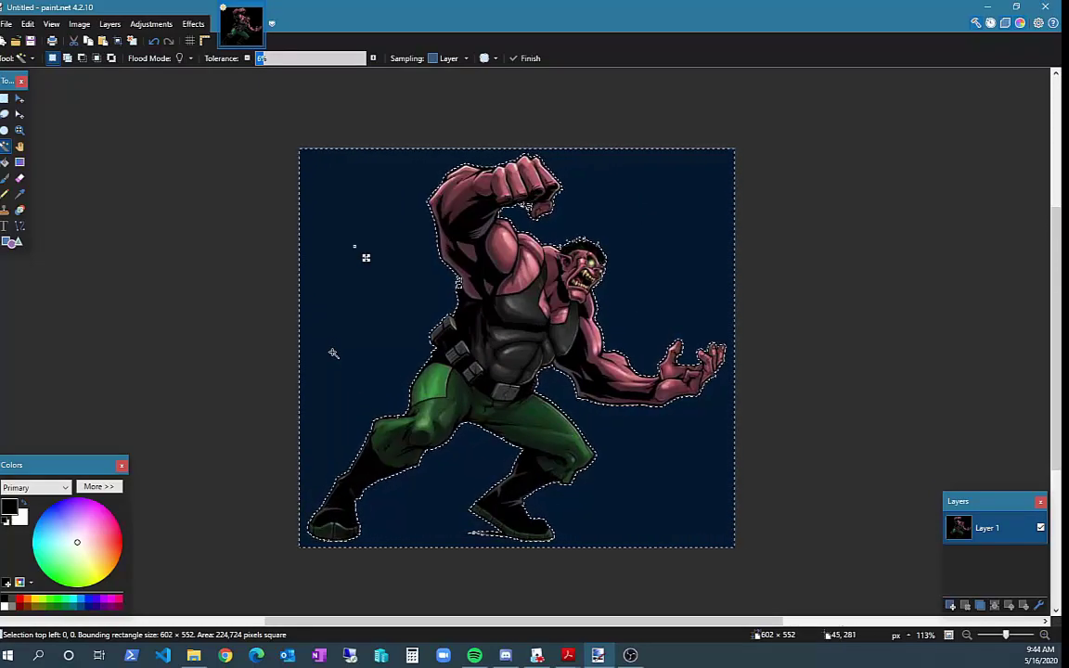
{"action": "key", "text": "Delete"}
{"action": "key", "text": "ctrl+d"}
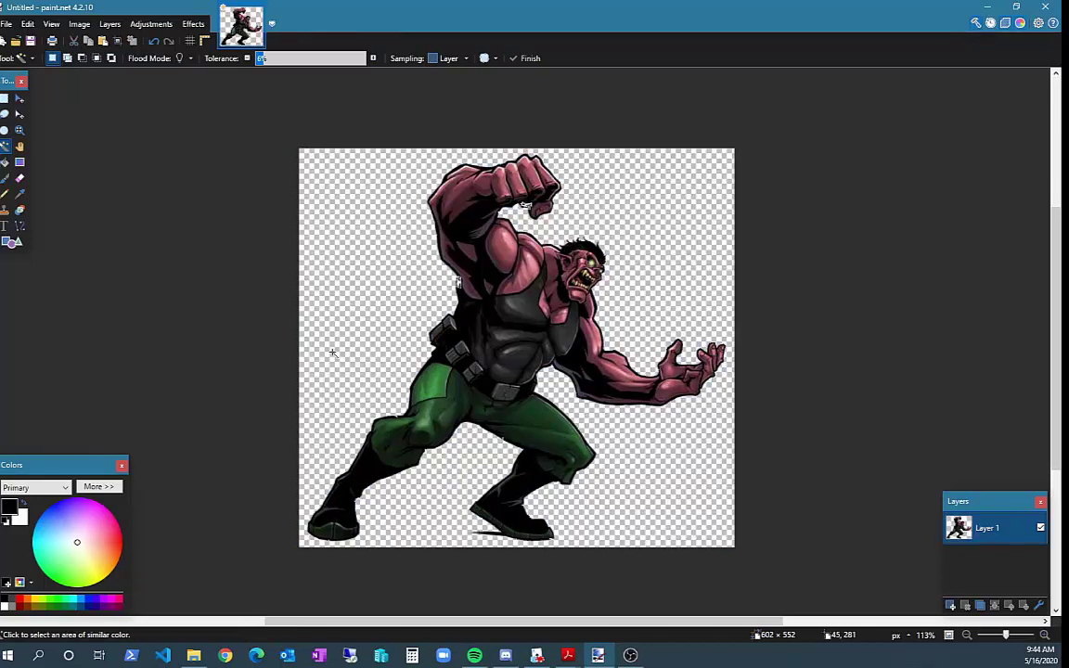
{"action": "left_click", "coordinate": [7, 23]}
{"action": "left_click", "coordinate": [8, 24]}
{"action": "left_click", "coordinate": [5, 24]}
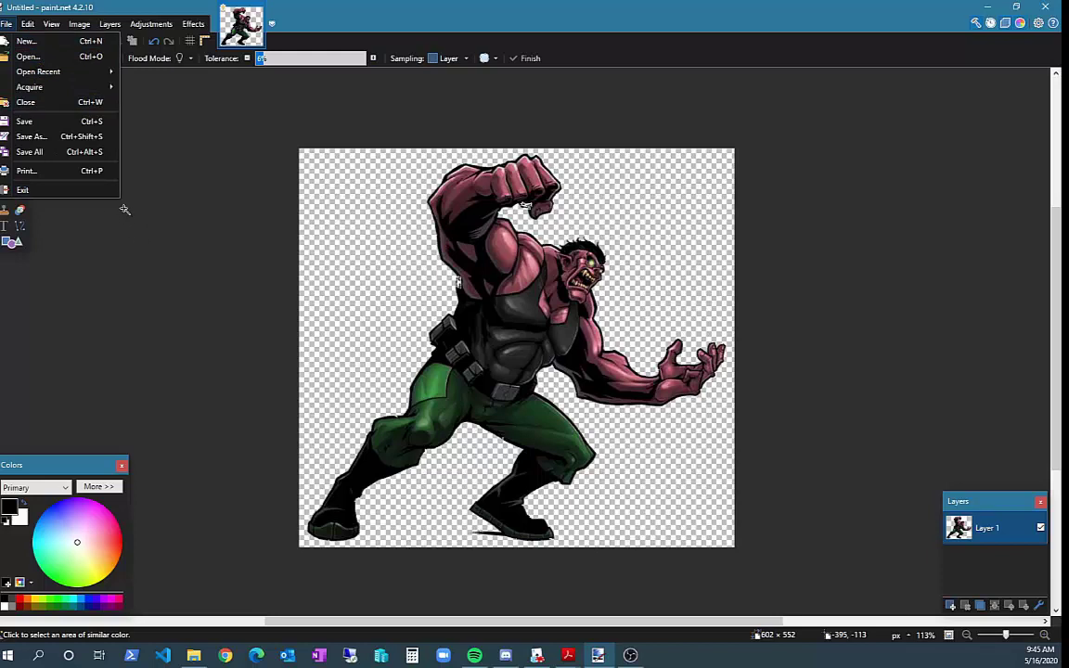
{"action": "mouse_move", "coordinate": [28, 24]}
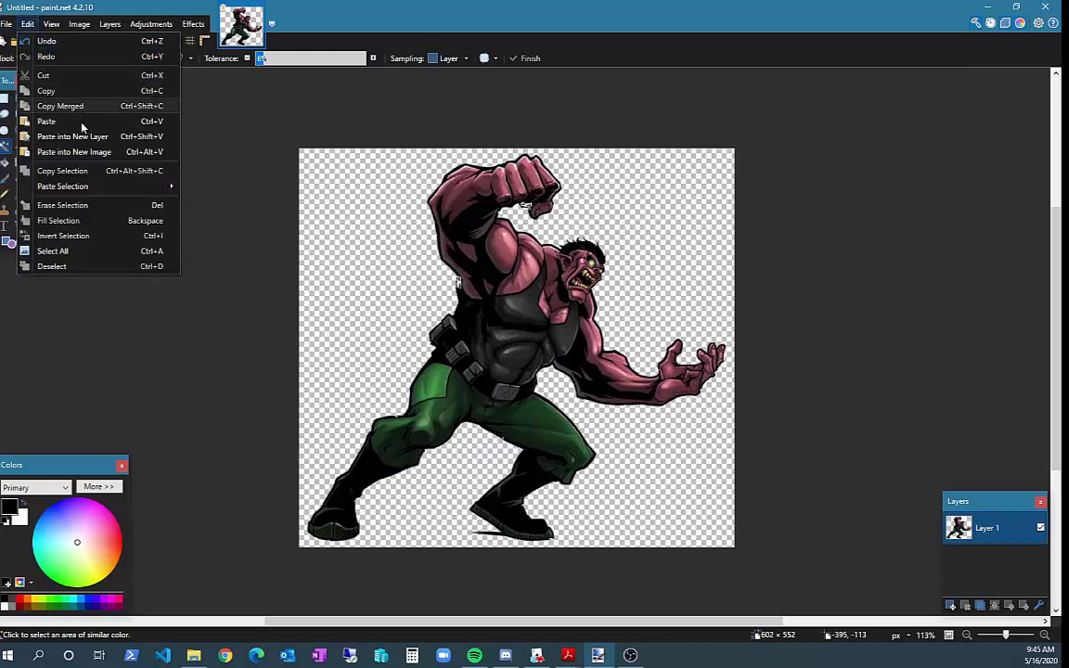
{"action": "left_click", "coordinate": [96, 325]}
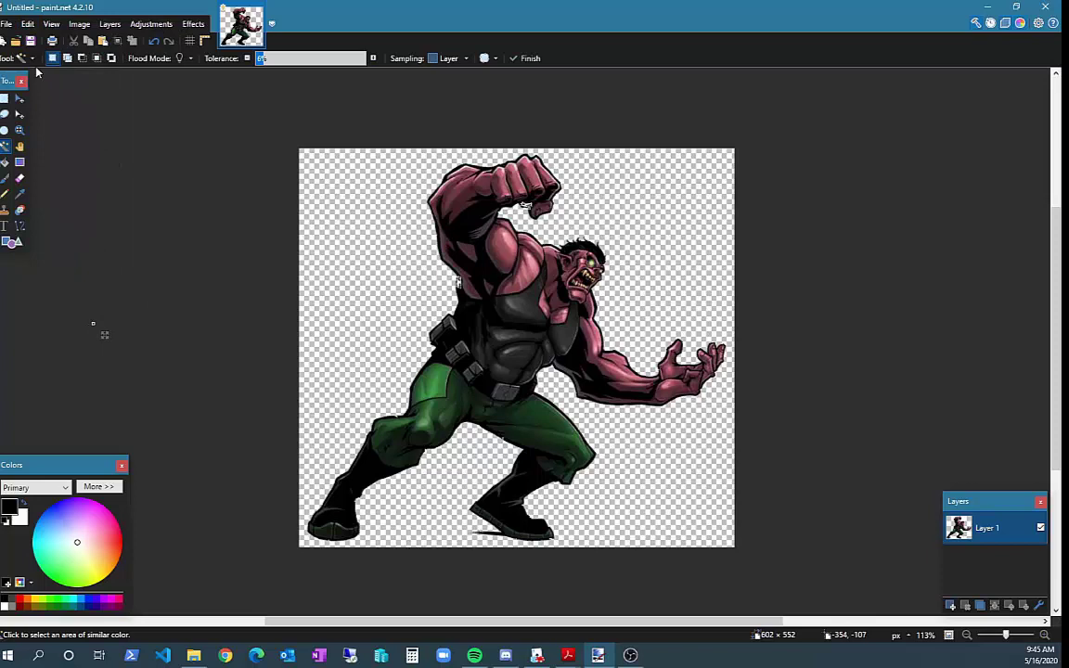
Save the image as ogre_front.png in PNG format in the Champions TTS Stuff folder, using the auto-detect bit depth
{"action": "left_click", "coordinate": [6, 25]}
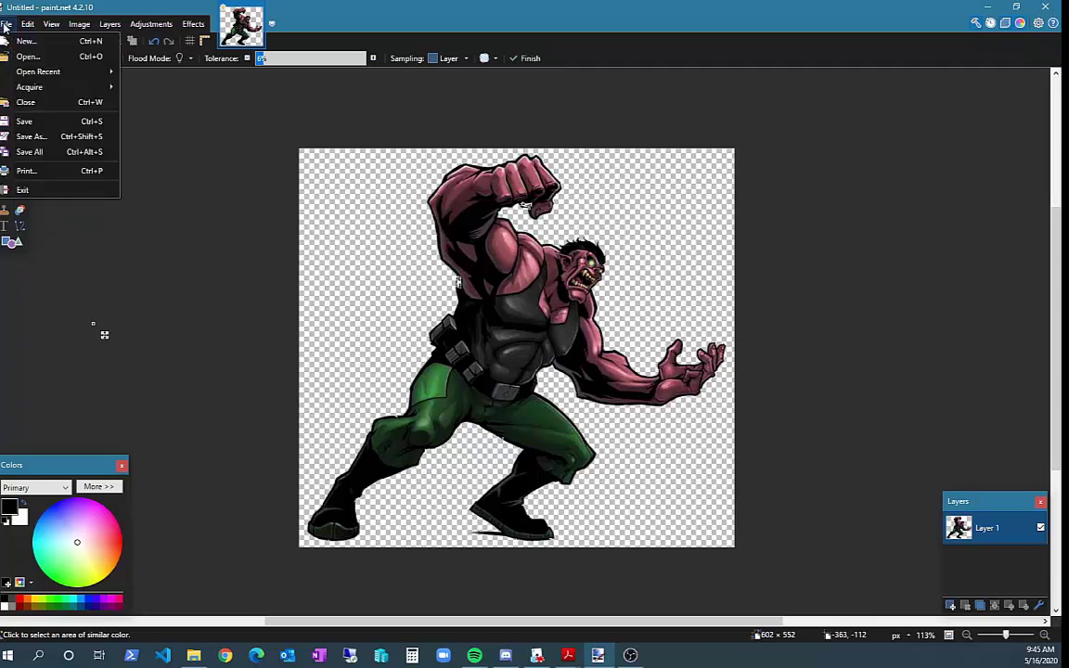
{"action": "left_click", "coordinate": [37, 136]}
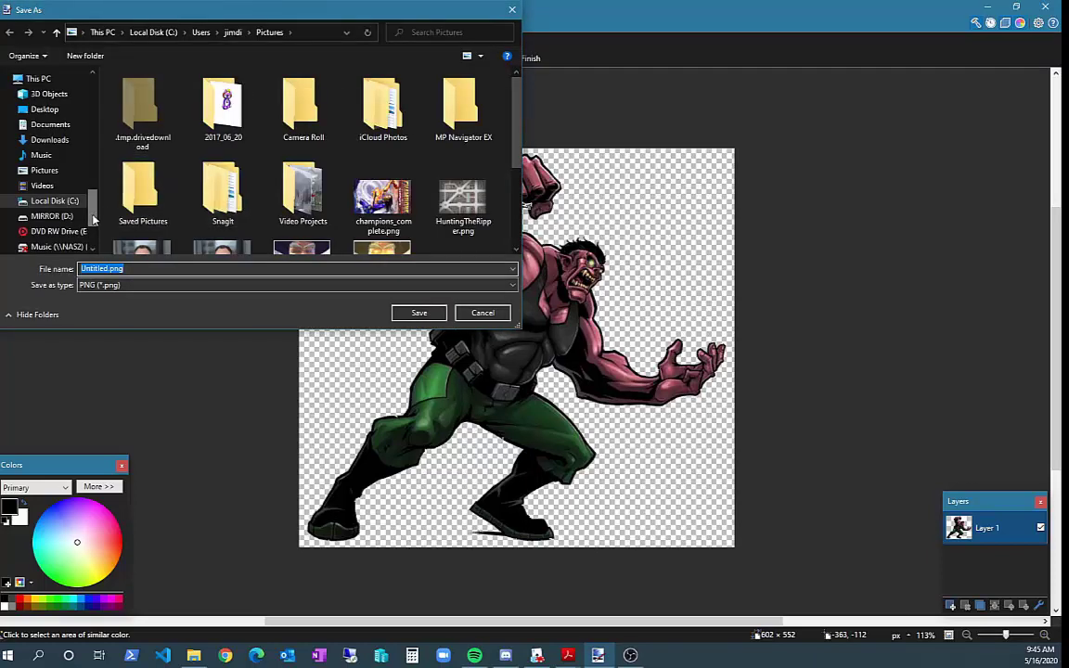
{"action": "left_click_drag", "start_coordinate": [90, 197], "coordinate": [94, 264]}
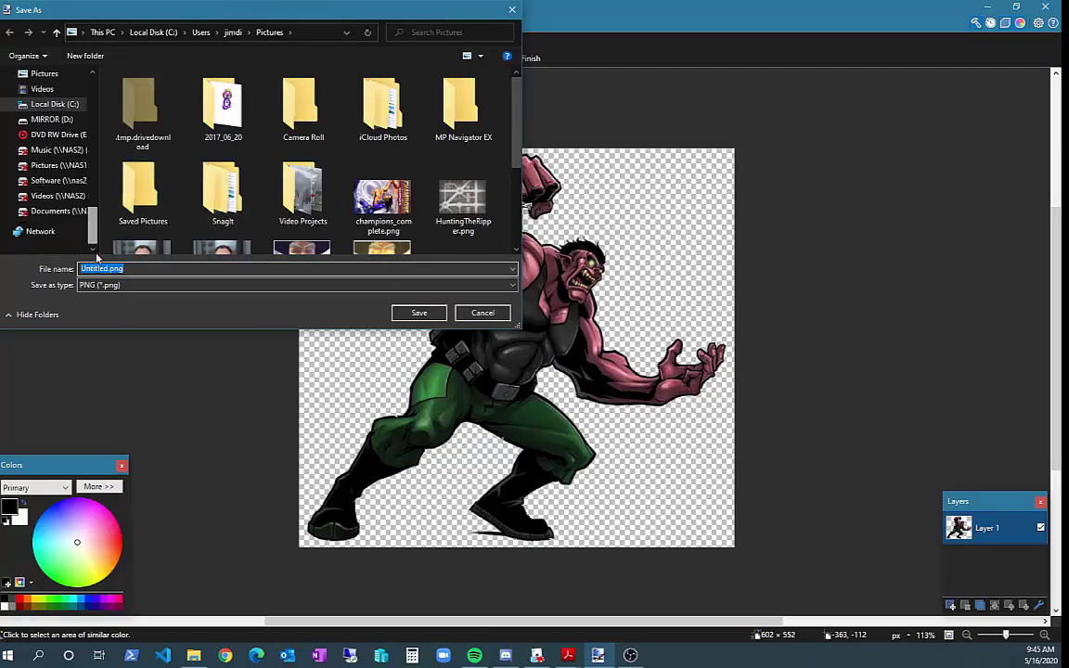
{"action": "scroll", "coordinate": [92, 223], "scroll_direction": "up", "scroll_amount": 2}
{"action": "scroll", "coordinate": [106, 221], "scroll_direction": "up", "scroll_amount": 1}
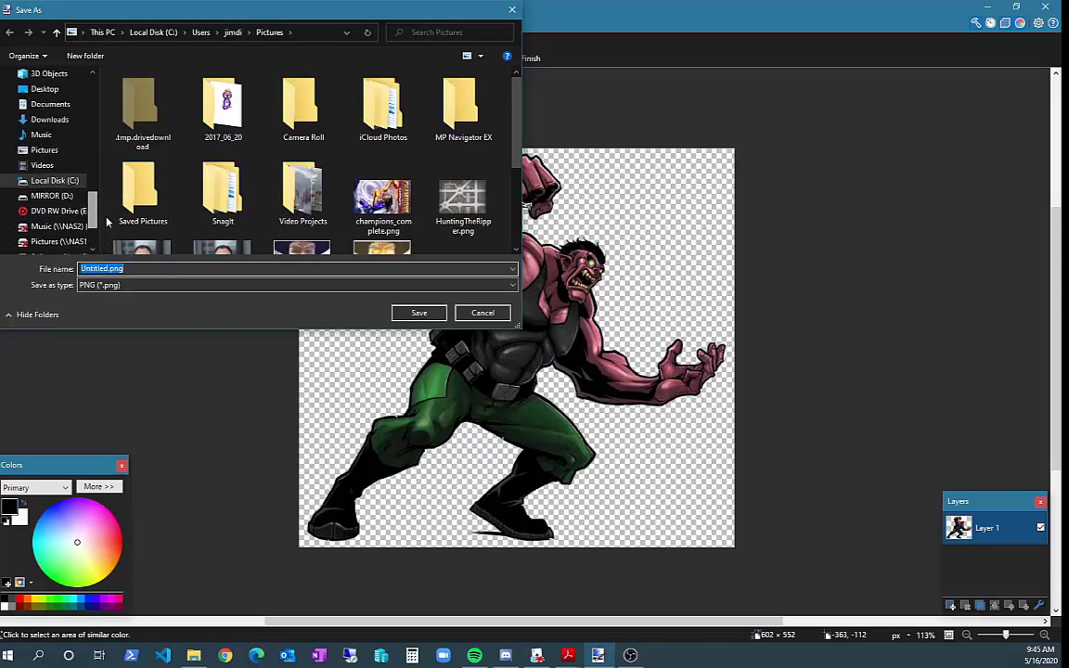
{"action": "scroll", "coordinate": [96, 185], "scroll_direction": "up", "scroll_amount": 1}
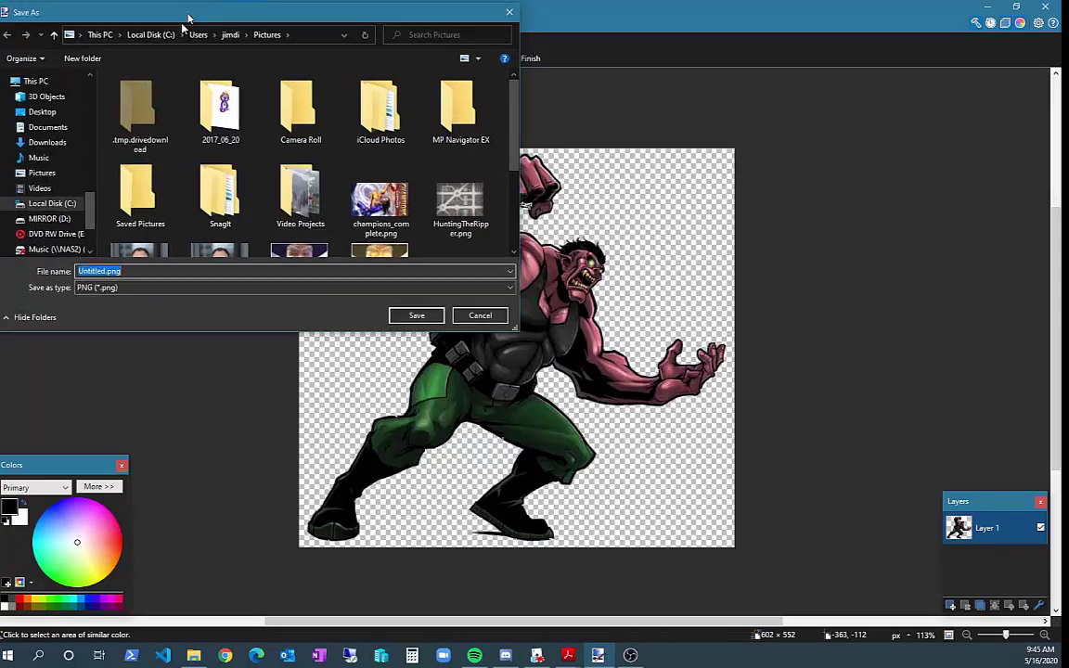
{"action": "left_click_drag", "start_coordinate": [270, 10], "coordinate": [0, 115]}
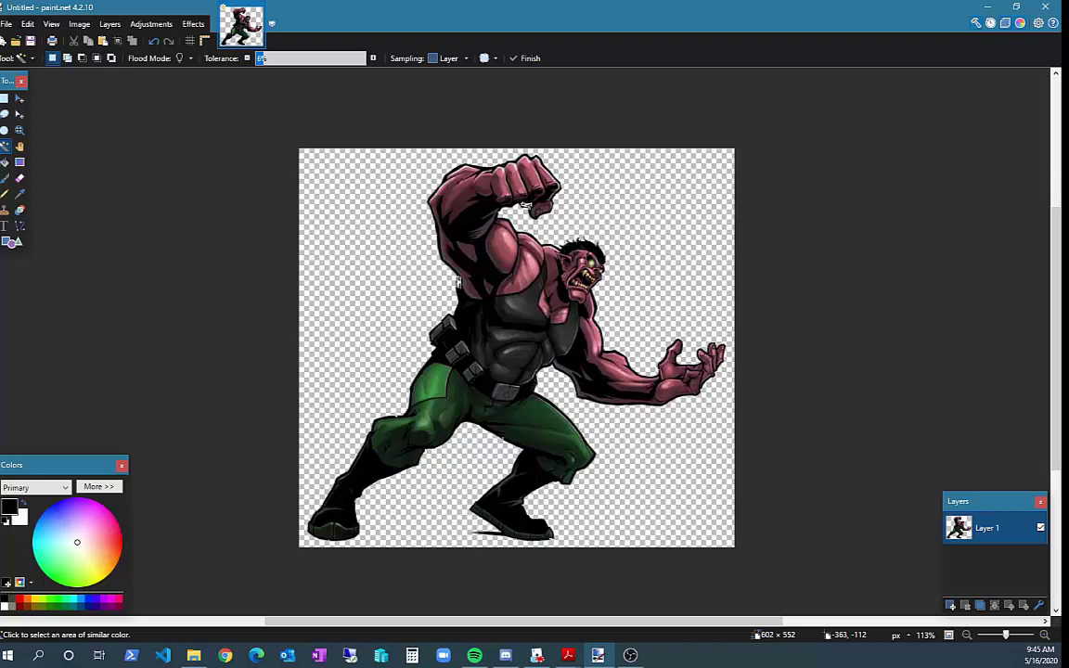
{"action": "key", "text": "ctrl+s"}
{"action": "left_click_drag", "start_coordinate": [97, 137], "coordinate": [442, 132]}
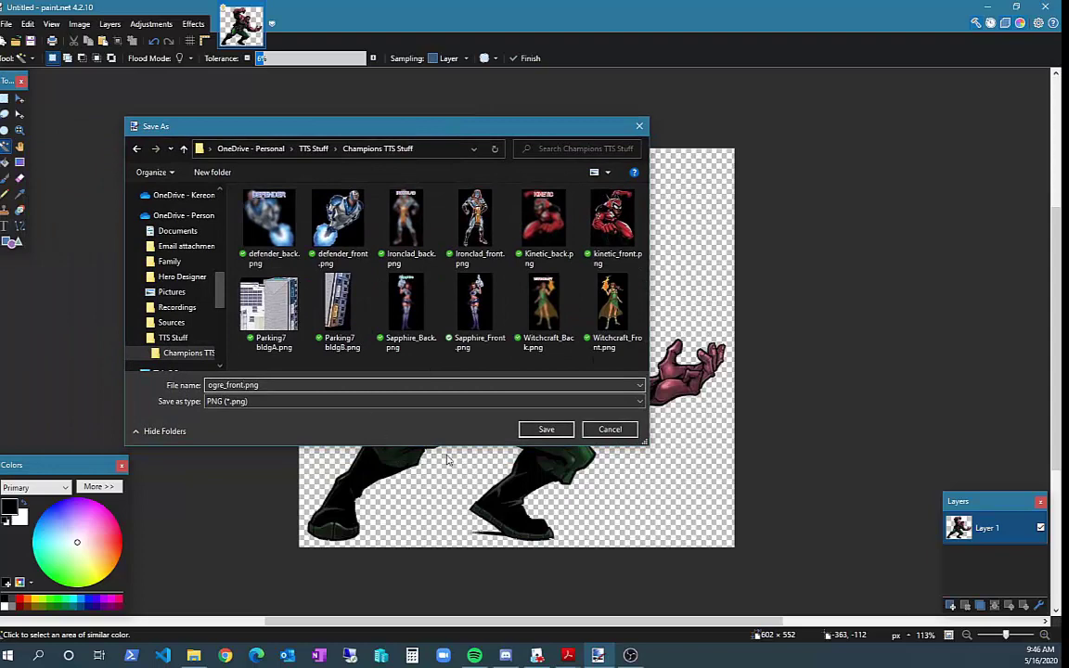
{"action": "left_click", "coordinate": [546, 429]}
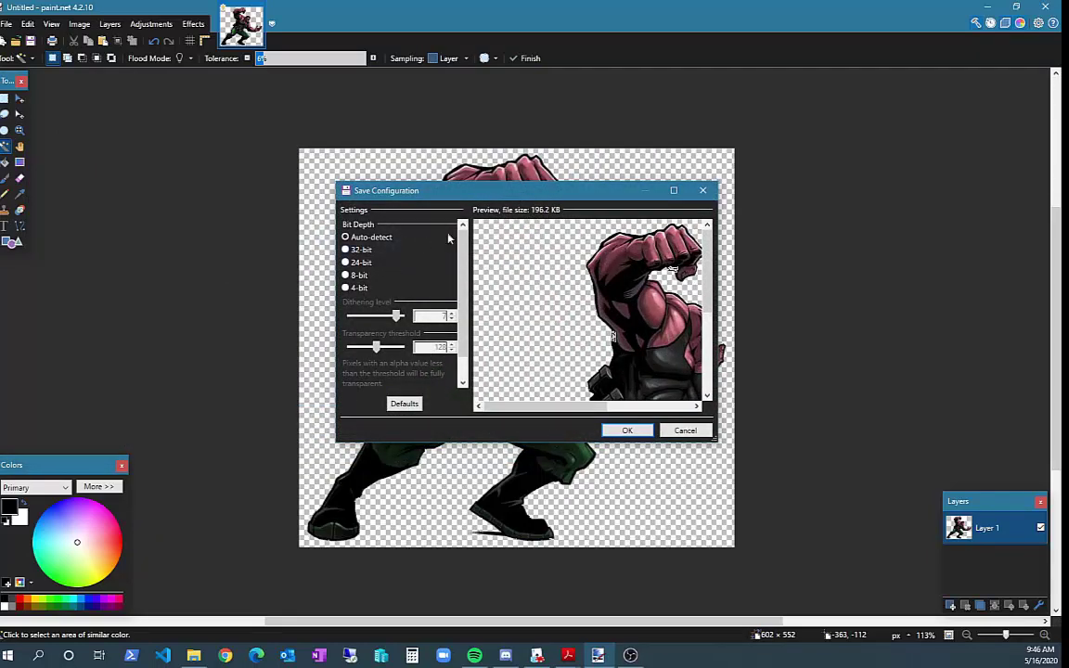
{"action": "left_click", "coordinate": [626, 431]}
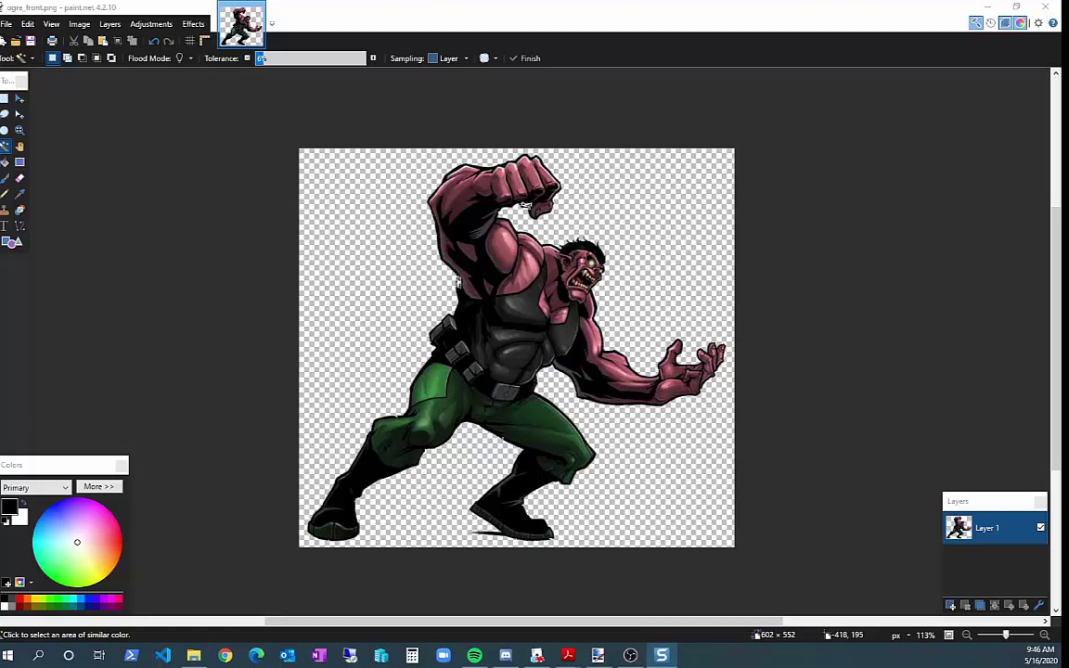
Switch to Snagit Editor and open ogre_front.png from the Champions TTS Stuff folder
{"action": "mouse_move", "coordinate": [19, 62]}
{"action": "left_mouse_down"}
{"action": "mouse_move", "coordinate": [375, 80]}
{"action": "mouse_move", "coordinate": [784, 34]}
{"action": "mouse_move", "coordinate": [783, 11]}
{"action": "left_mouse_up"}
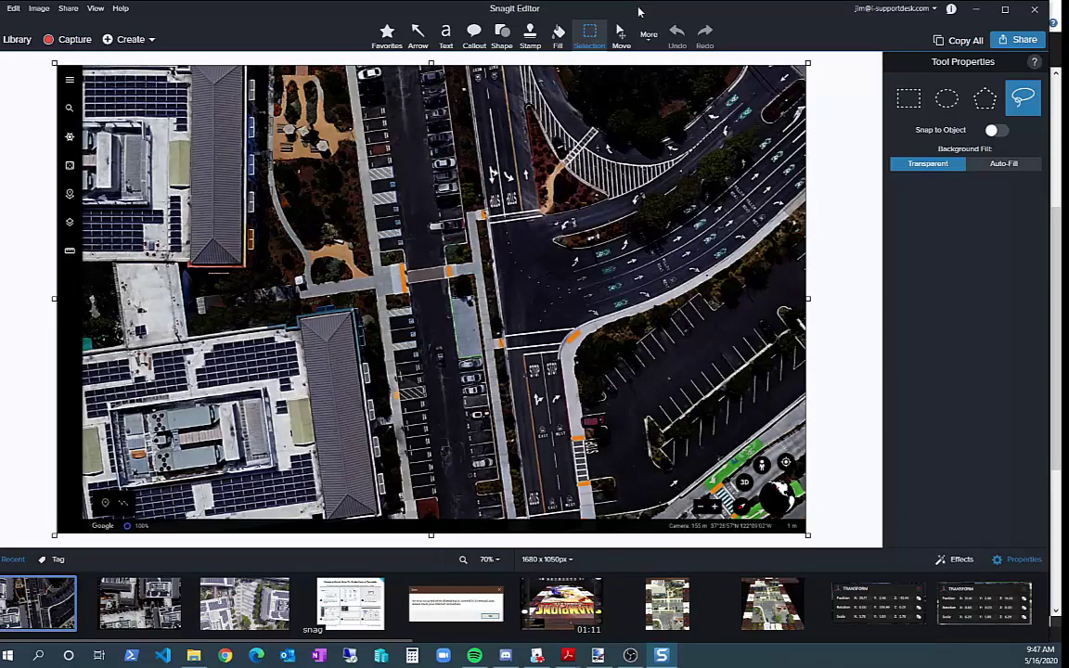
{"action": "left_click_drag", "start_coordinate": [639, 12], "coordinate": [650, 6]}
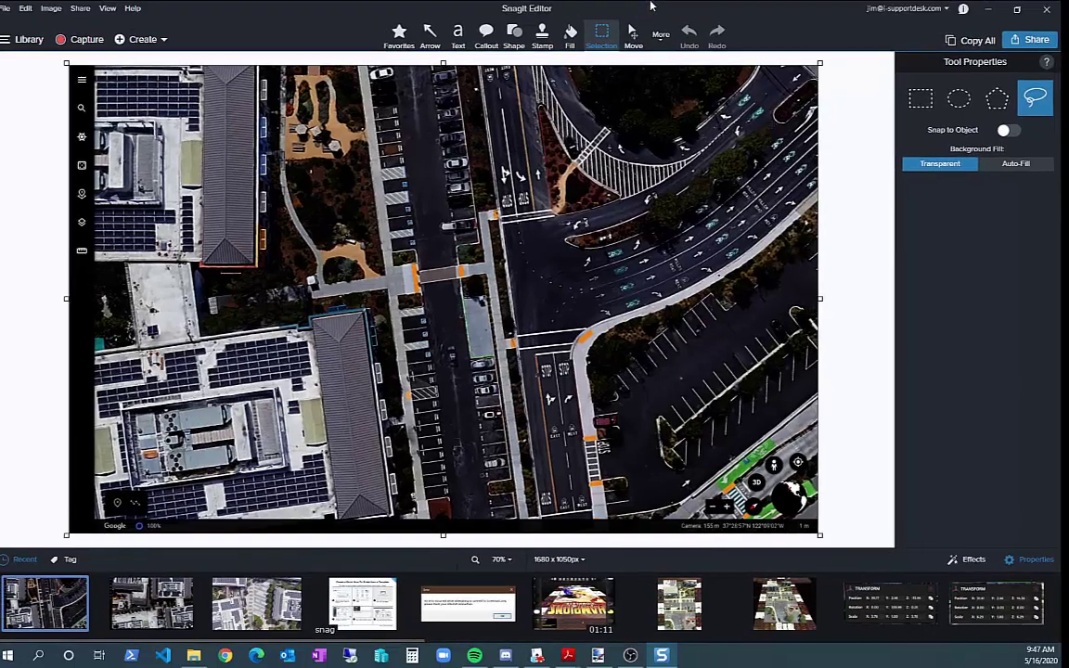
{"action": "left_click", "coordinate": [5, 9]}
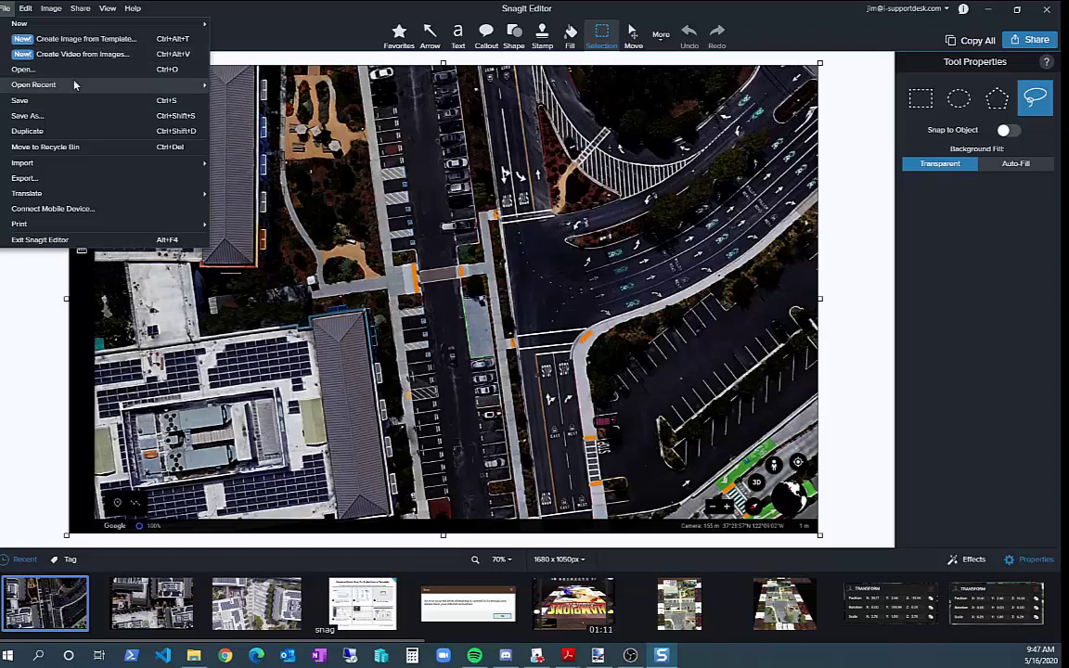
{"action": "mouse_move", "coordinate": [54, 88]}
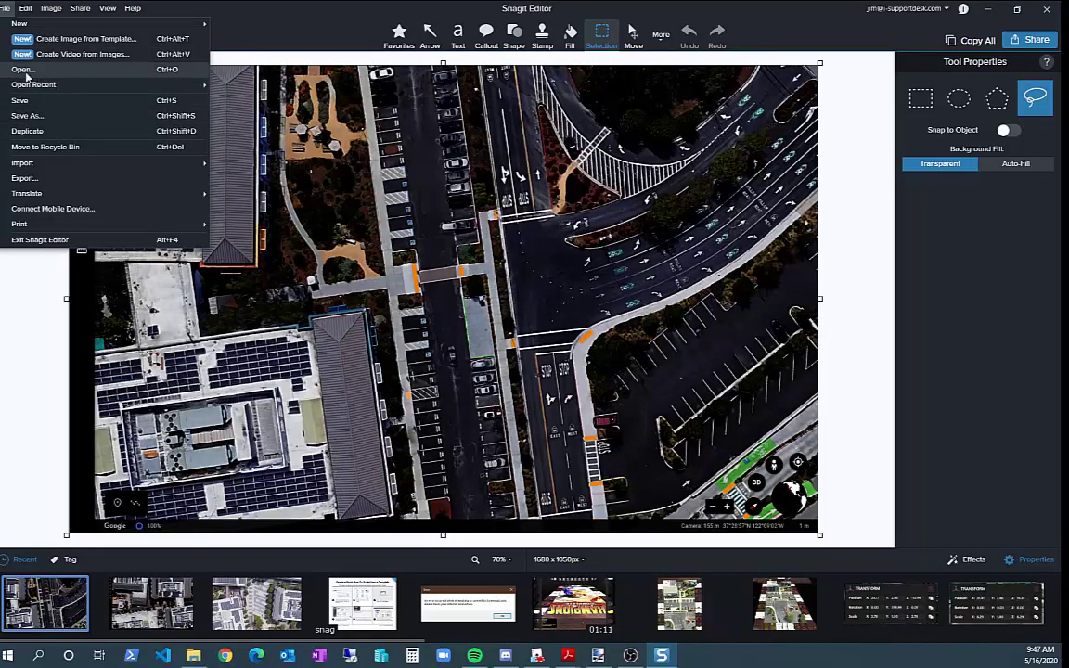
{"action": "left_click", "coordinate": [27, 72]}
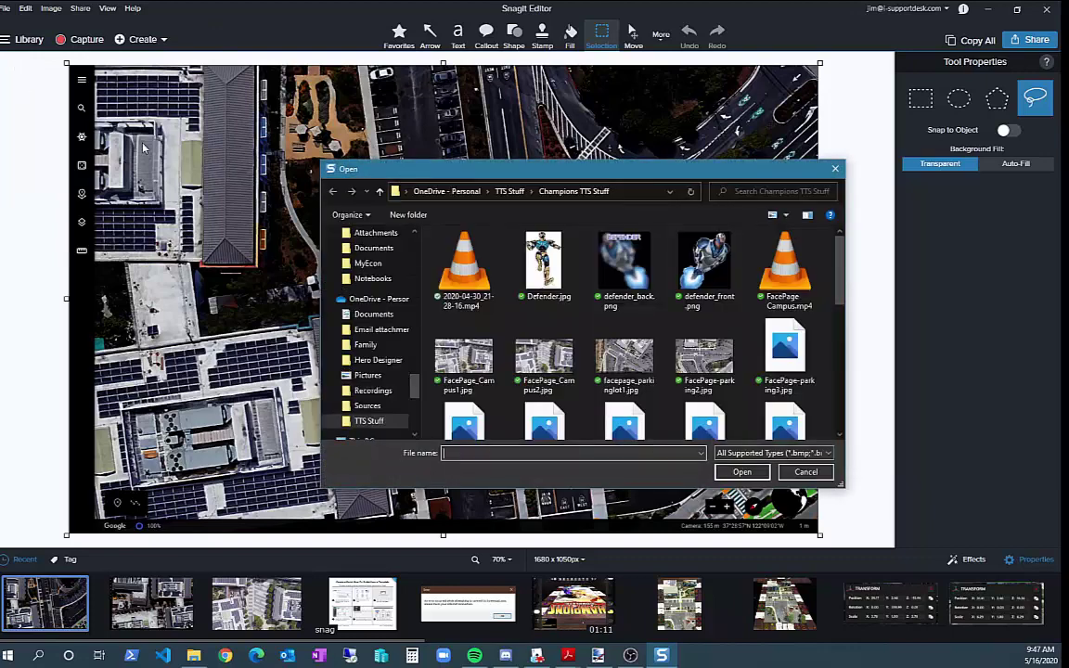
{"action": "left_click", "coordinate": [368, 420]}
{"action": "double_click", "coordinate": [461, 251]}
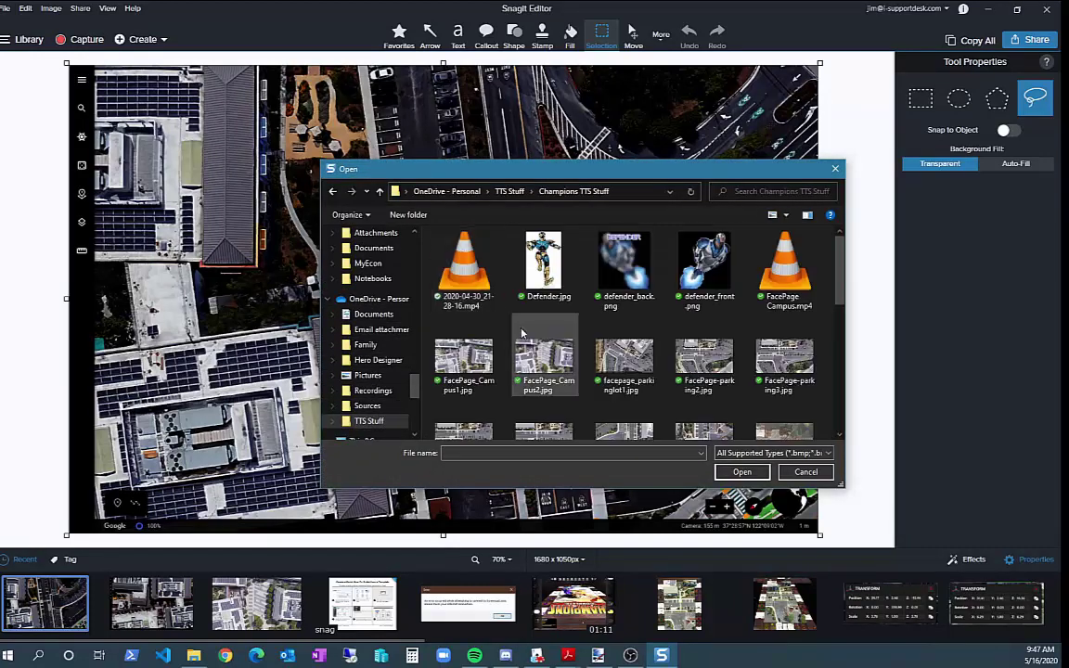
{"action": "scroll", "coordinate": [716, 368], "scroll_direction": "down", "scroll_amount": 8}
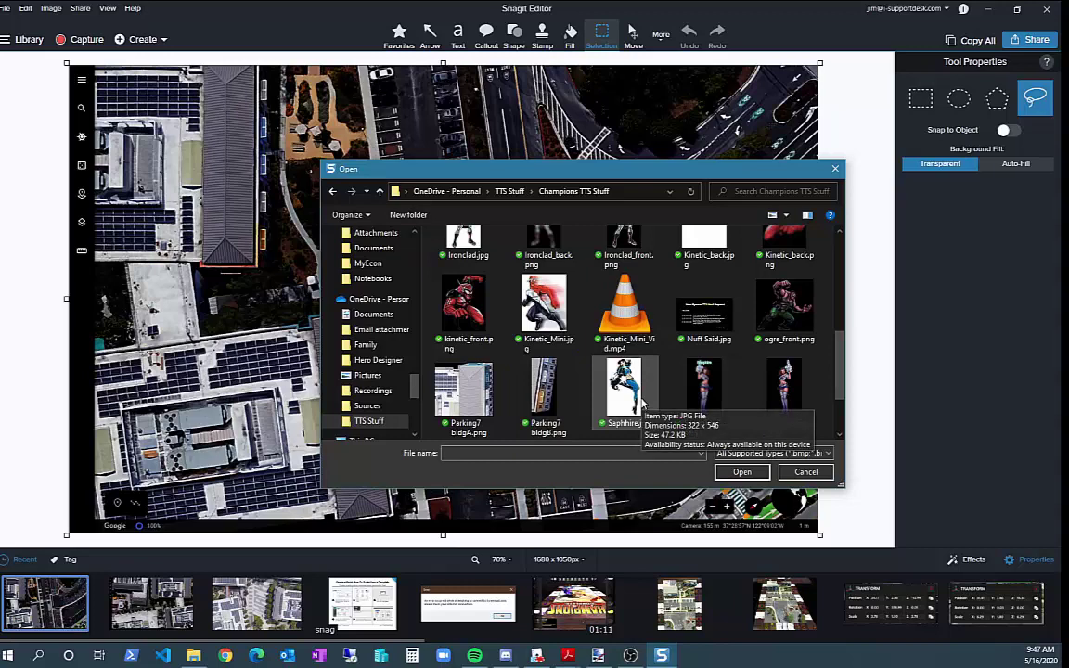
{"action": "scroll", "coordinate": [641, 399], "scroll_direction": "down", "scroll_amount": 1}
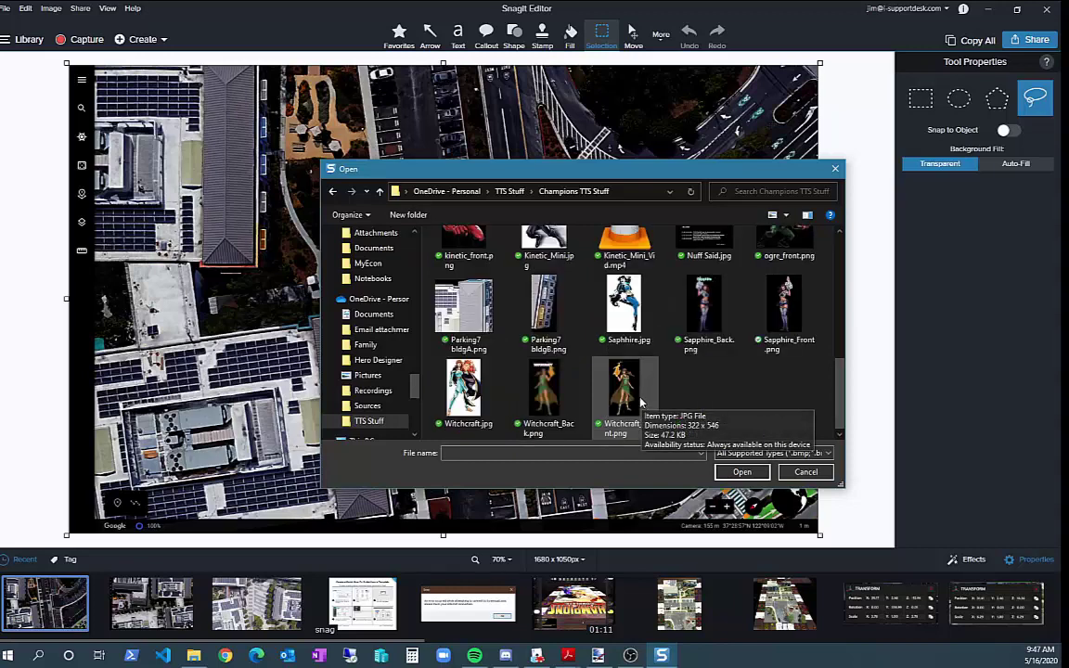
{"action": "scroll", "coordinate": [640, 400], "scroll_direction": "up", "scroll_amount": 1}
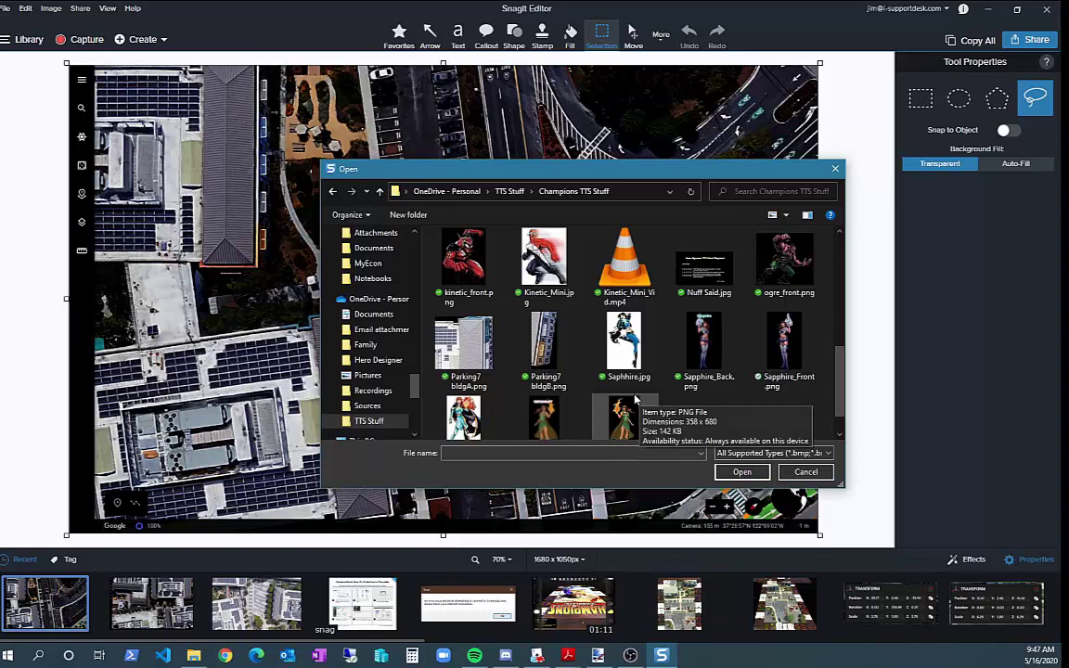
{"action": "left_click", "coordinate": [785, 260]}
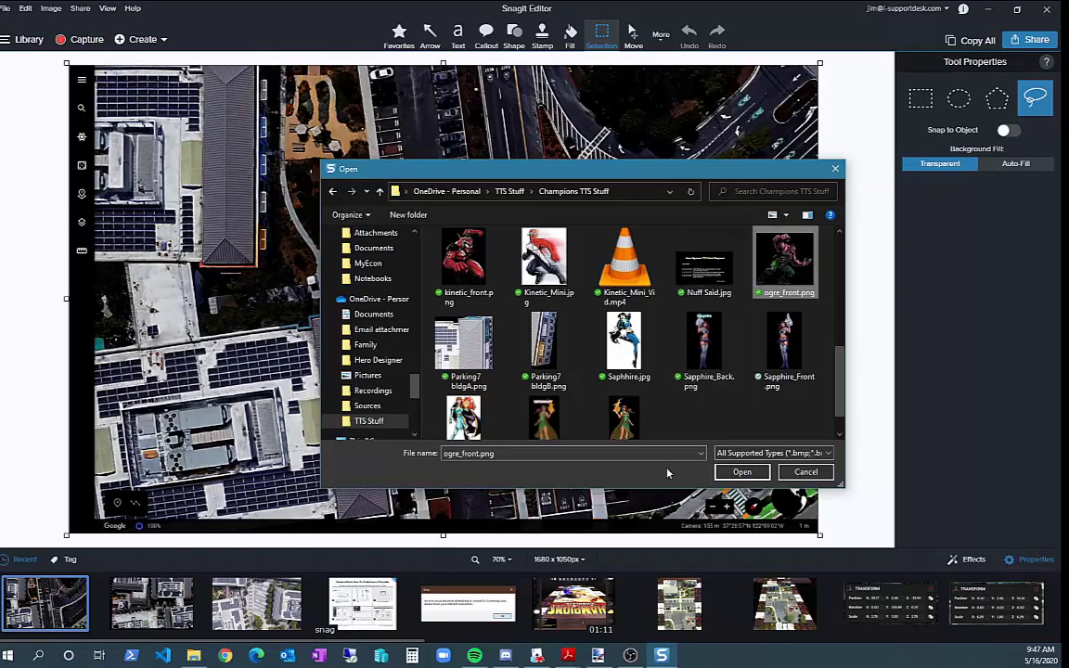
{"action": "left_click", "coordinate": [741, 472]}
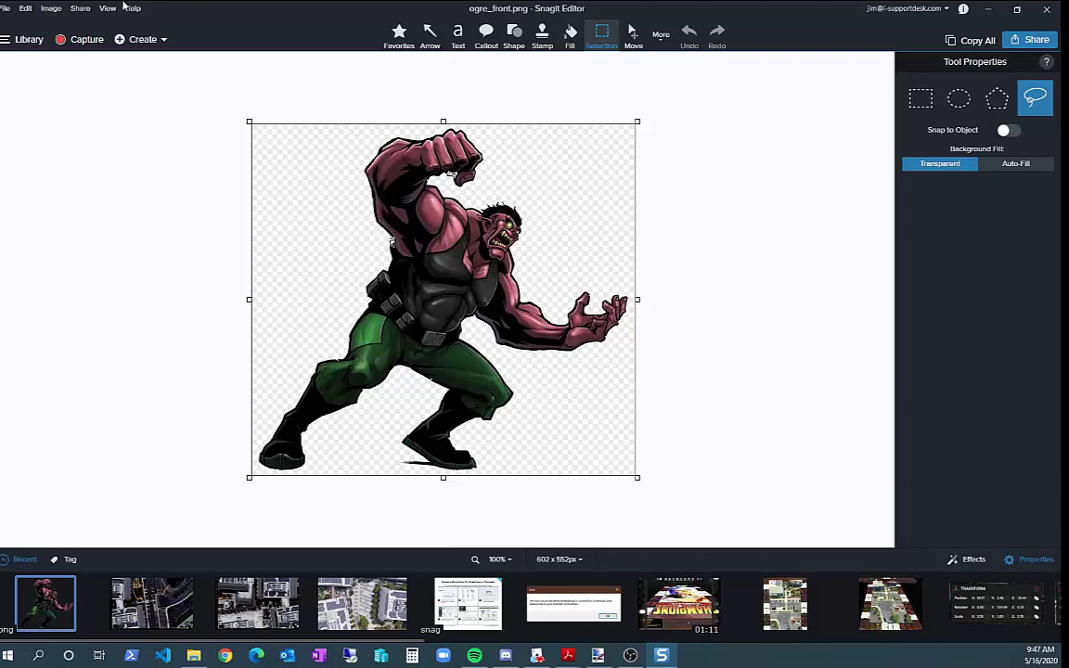
Flip the ogre image horizontally
{"action": "left_click", "coordinate": [51, 8]}
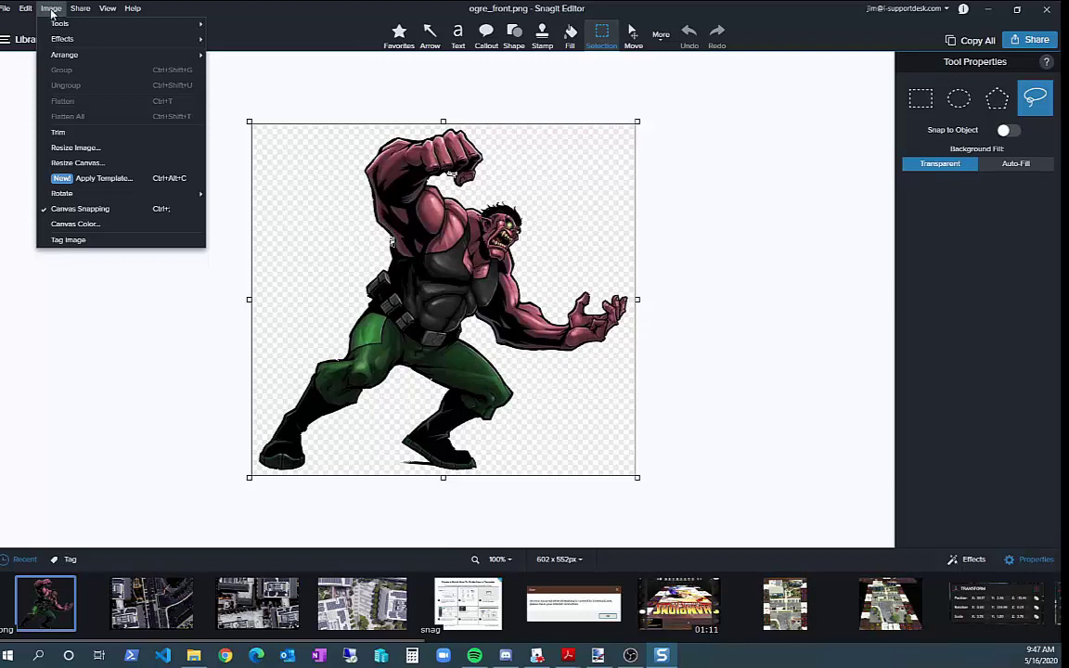
{"action": "left_click", "coordinate": [51, 11]}
{"action": "left_click", "coordinate": [80, 8]}
{"action": "mouse_move", "coordinate": [51, 9]}
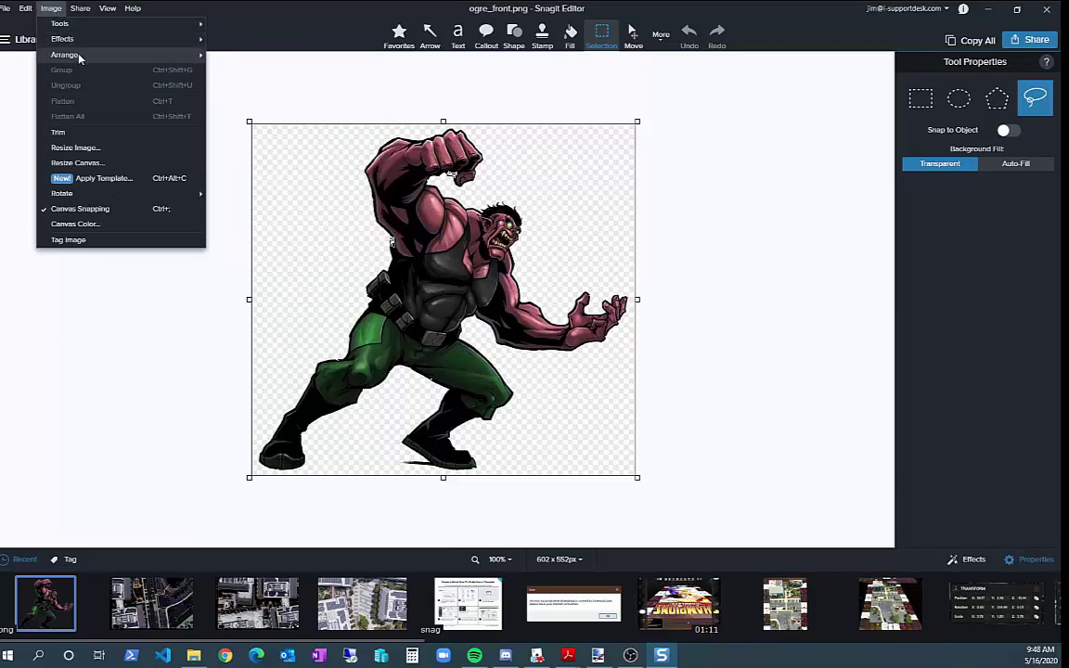
{"action": "mouse_move", "coordinate": [71, 52]}
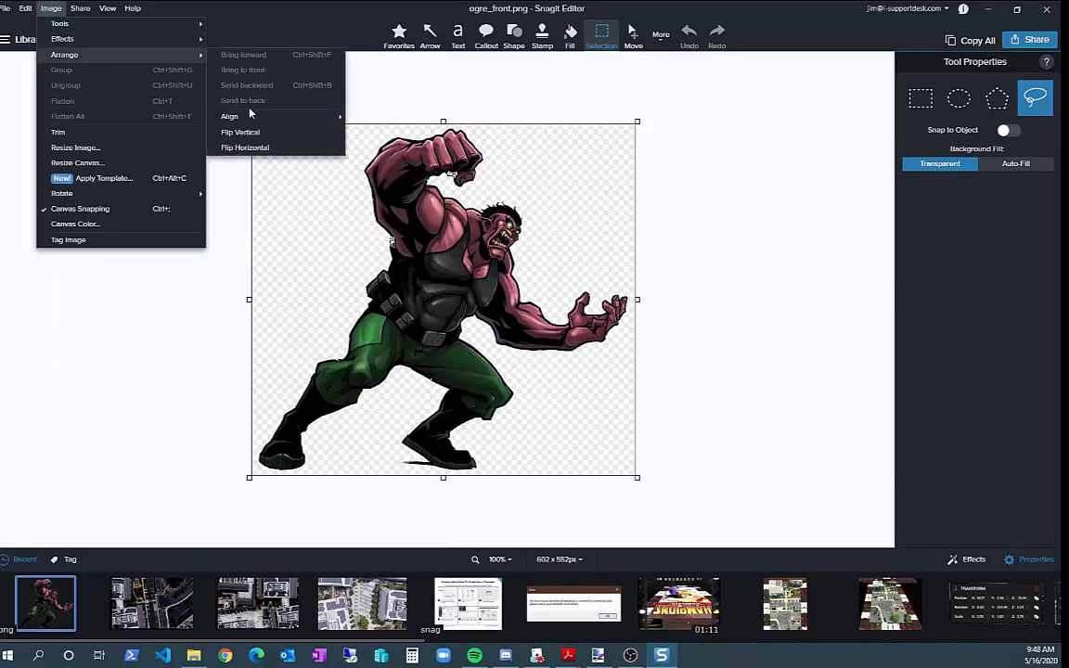
{"action": "left_click", "coordinate": [245, 148]}
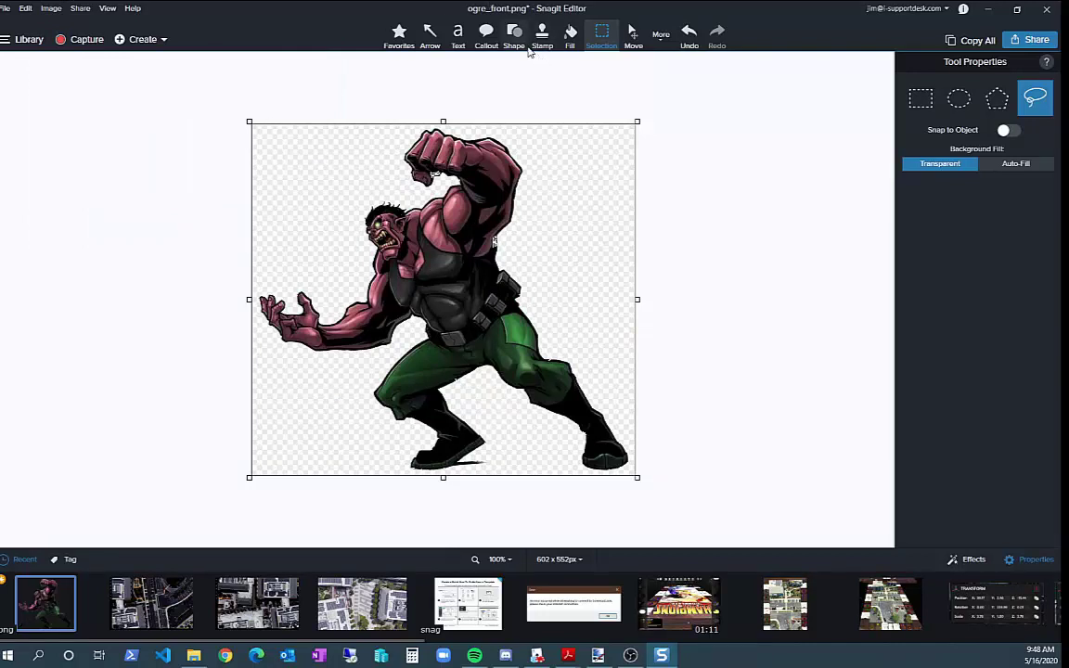
Blur the entire ogre image with the Blur tool at intensity 75
{"action": "left_click", "coordinate": [661, 37]}
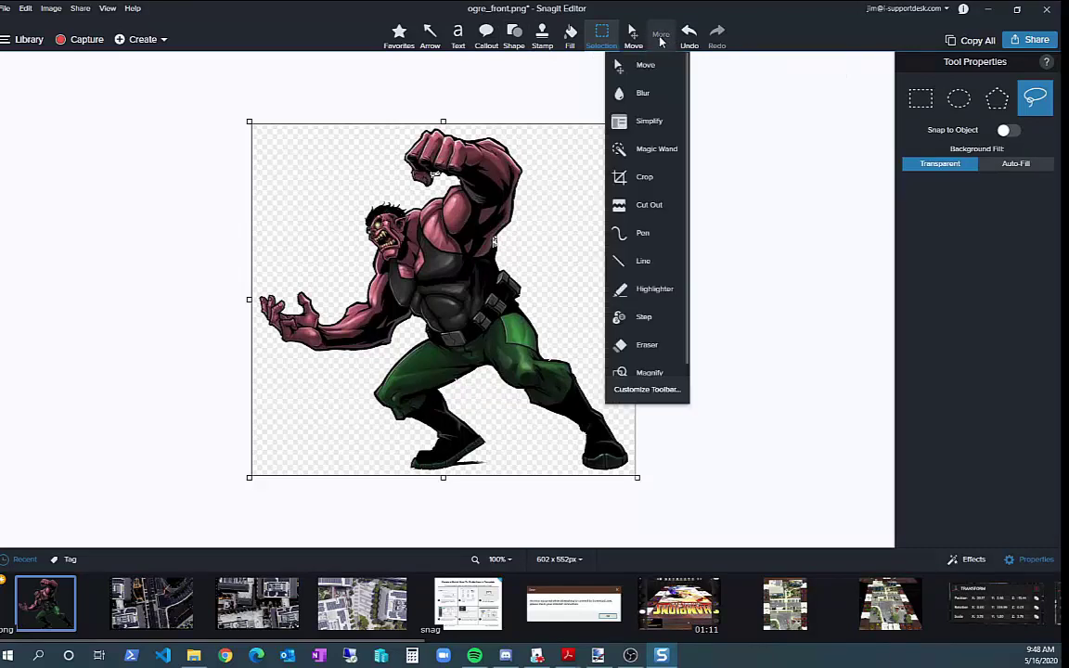
{"action": "left_click", "coordinate": [642, 93]}
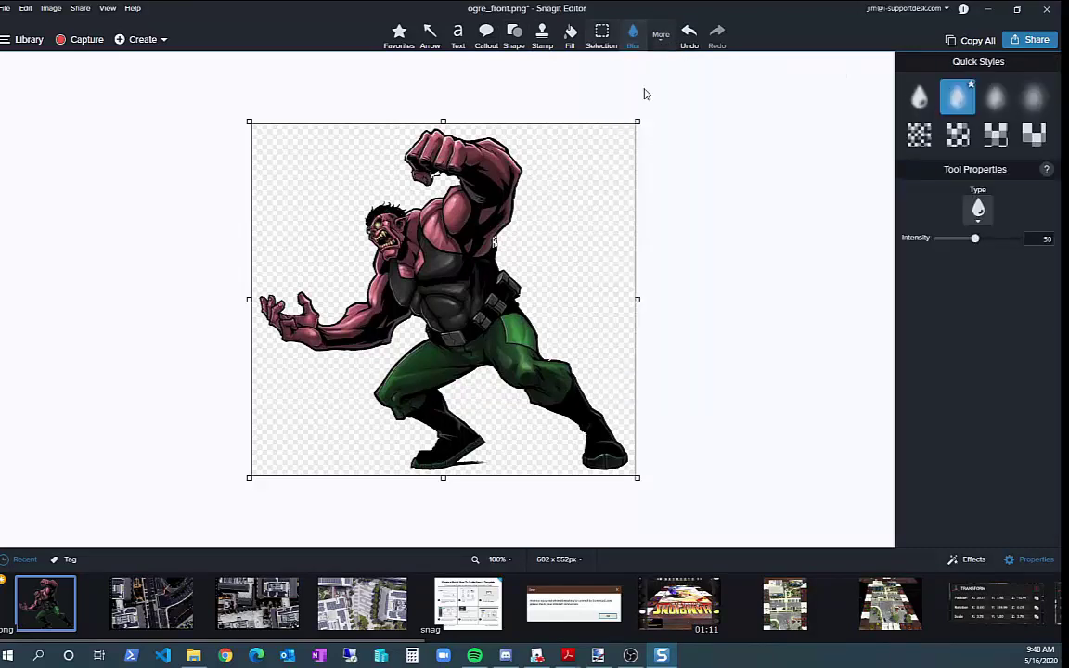
{"action": "left_click", "coordinate": [996, 100]}
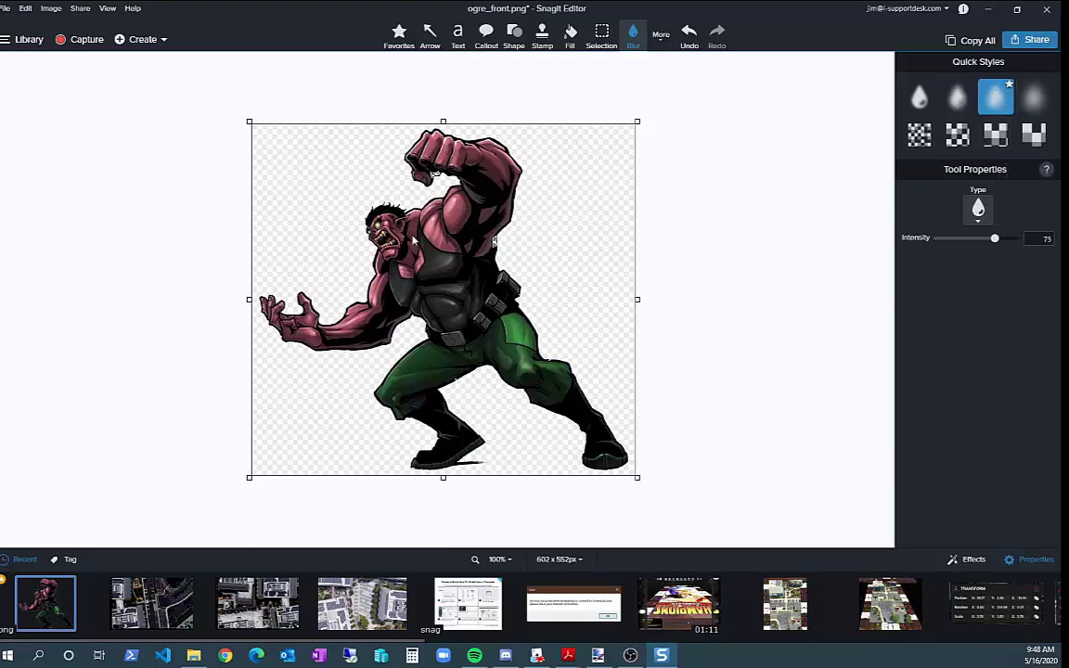
{"action": "left_click_drag", "start_coordinate": [204, 100], "coordinate": [675, 494]}
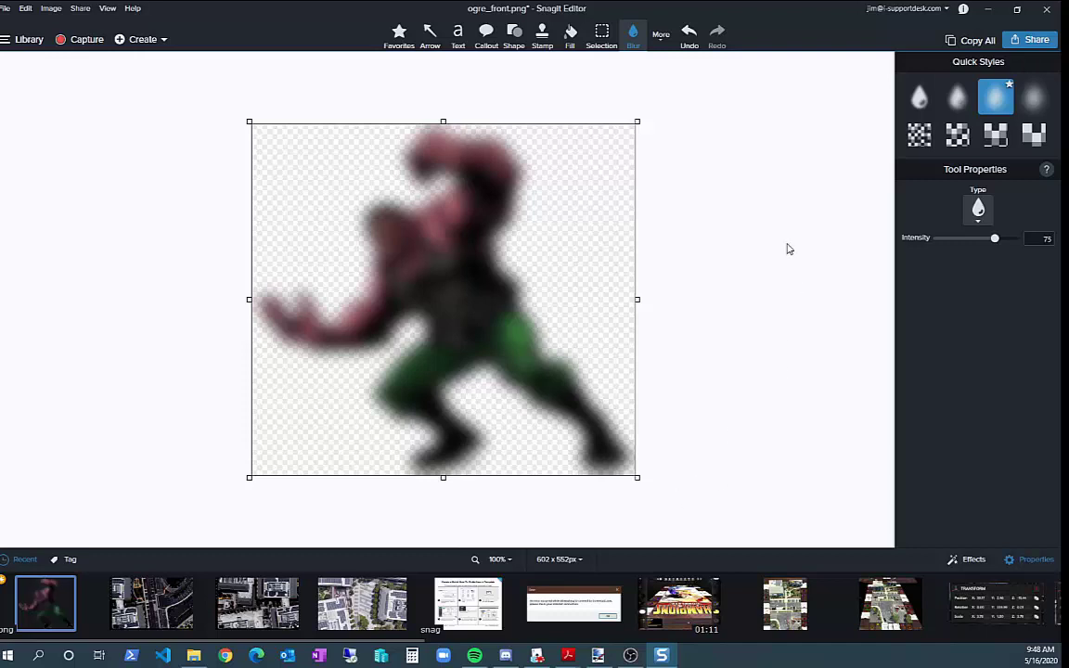
Add the text "OGRE" across the ogre's raised fist in Arial 36, with green fill and white outline
{"action": "left_click", "coordinate": [458, 35]}
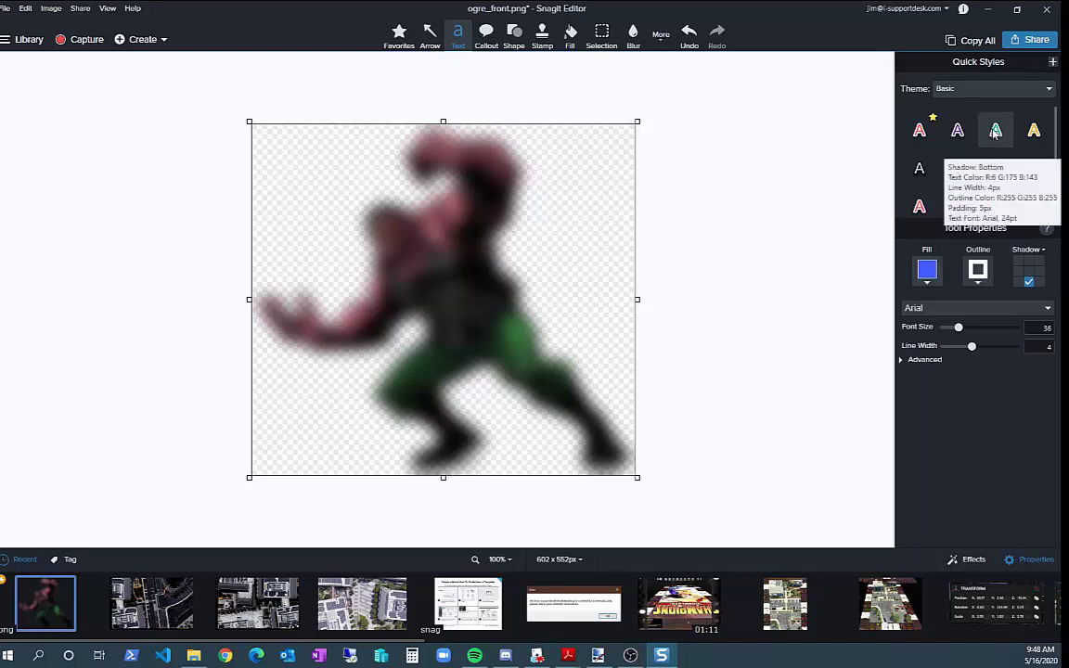
{"action": "left_click", "coordinate": [923, 134]}
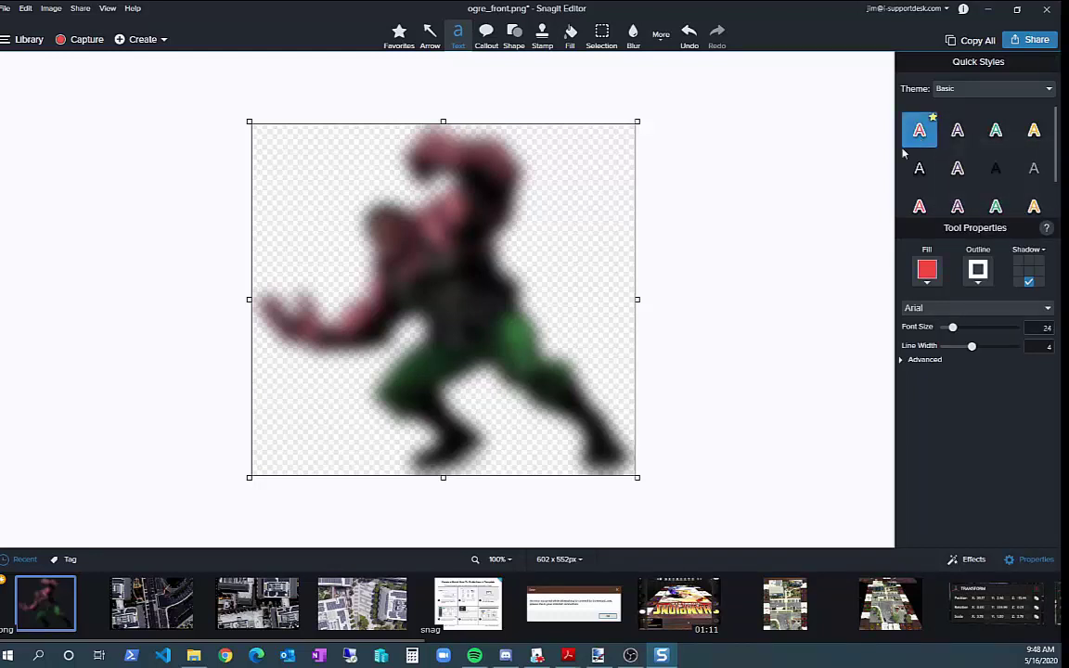
{"action": "left_click", "coordinate": [926, 284]}
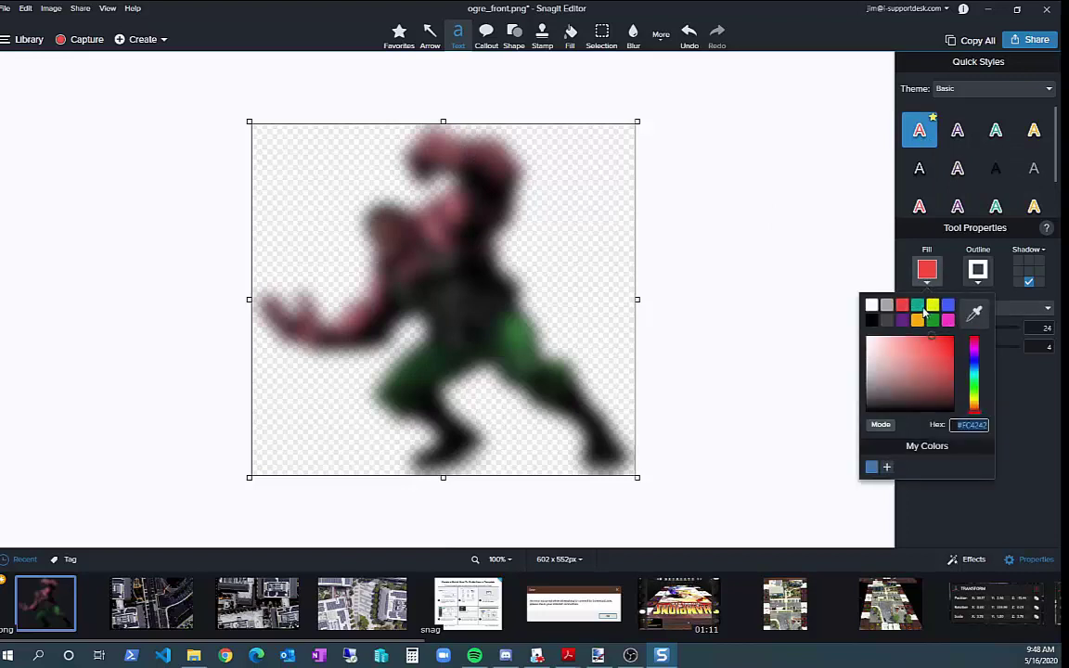
{"action": "left_click", "coordinate": [931, 320]}
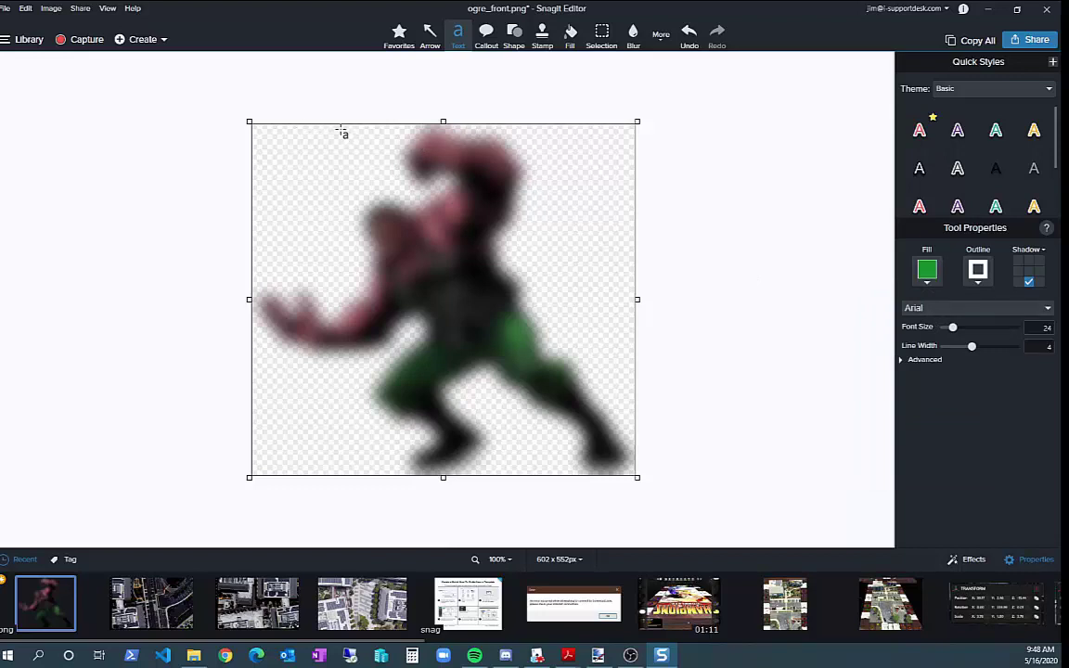
{"action": "left_click_drag", "start_coordinate": [342, 131], "coordinate": [567, 202]}
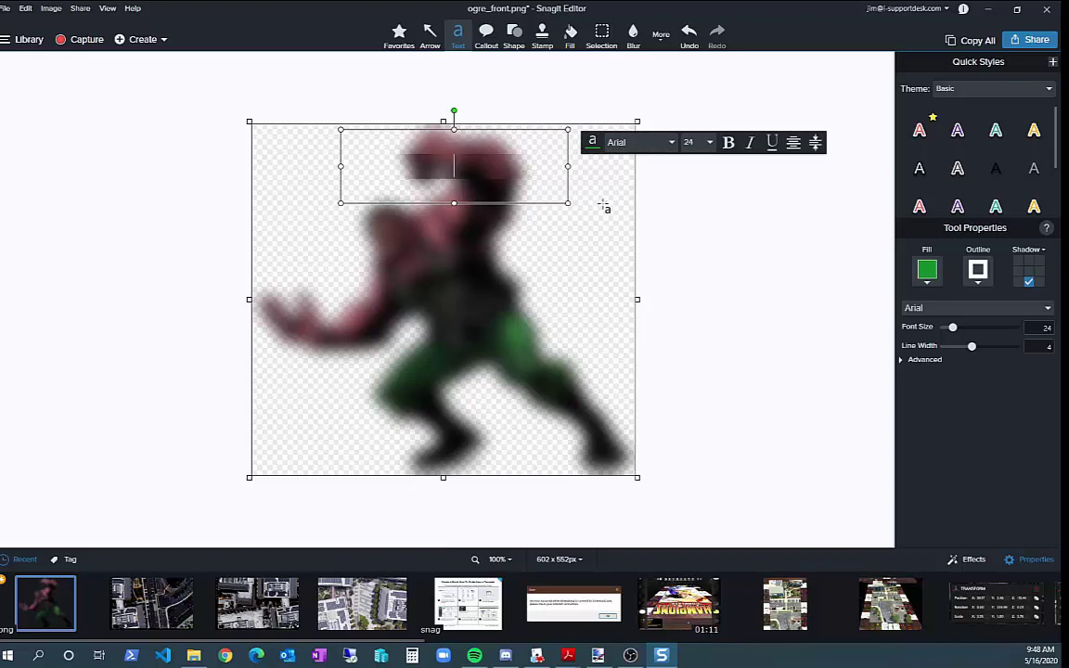
{"action": "left_click", "coordinate": [693, 145]}
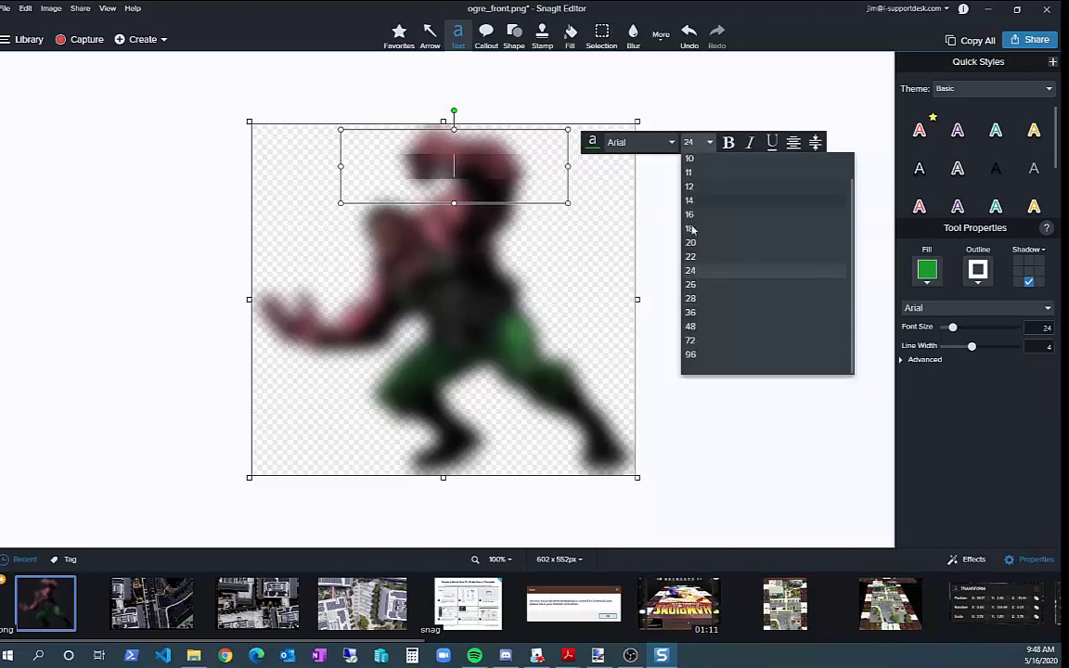
{"action": "left_click", "coordinate": [698, 312]}
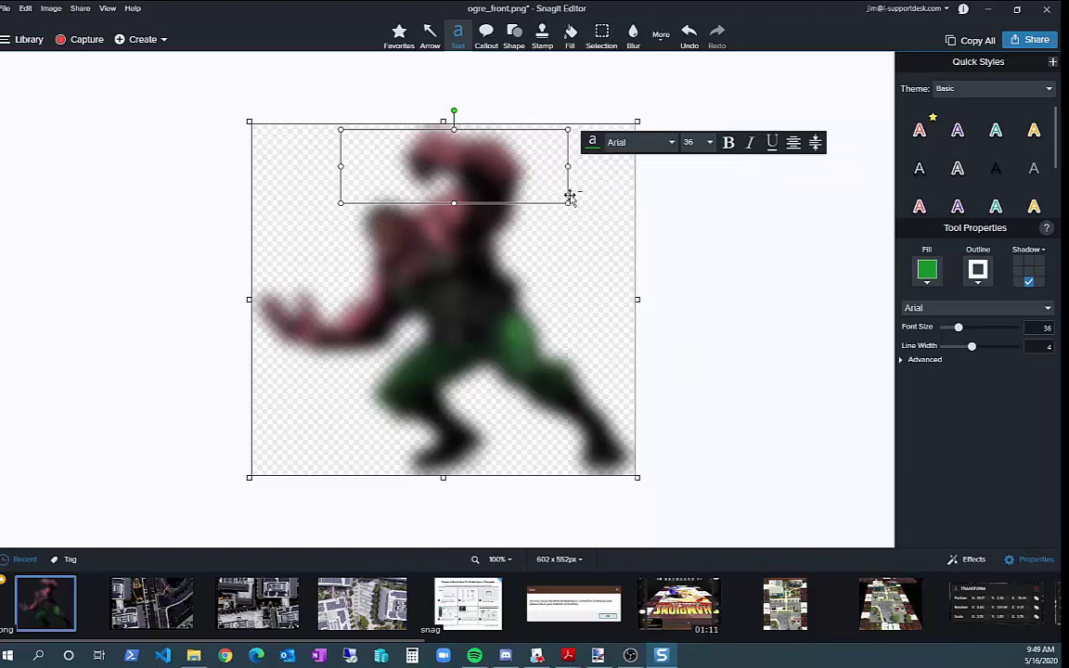
{"action": "type", "text": "OGRE"}
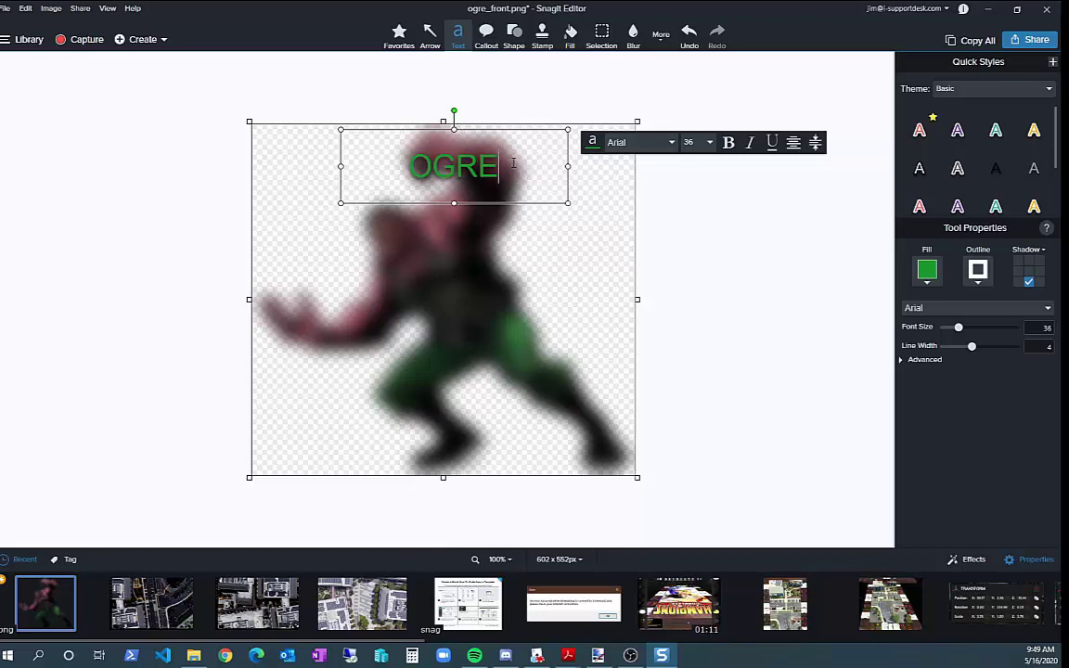
Enlarge the OGRE text, trying font size 48 and settling on 72
{"action": "left_click_drag", "start_coordinate": [499, 165], "coordinate": [384, 153]}
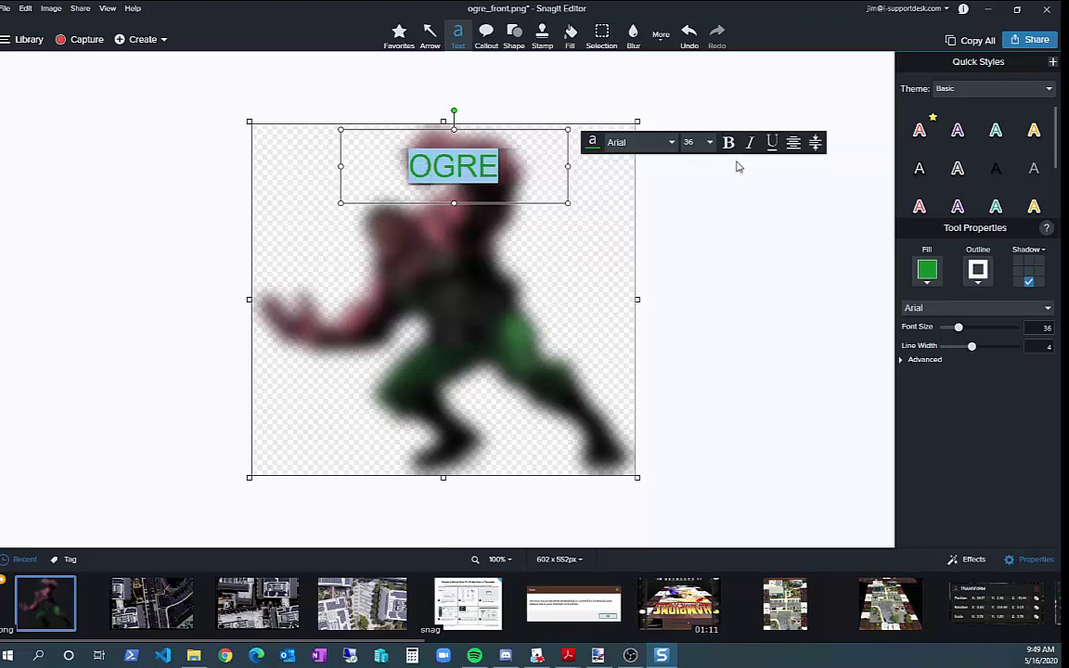
{"action": "left_click", "coordinate": [710, 143]}
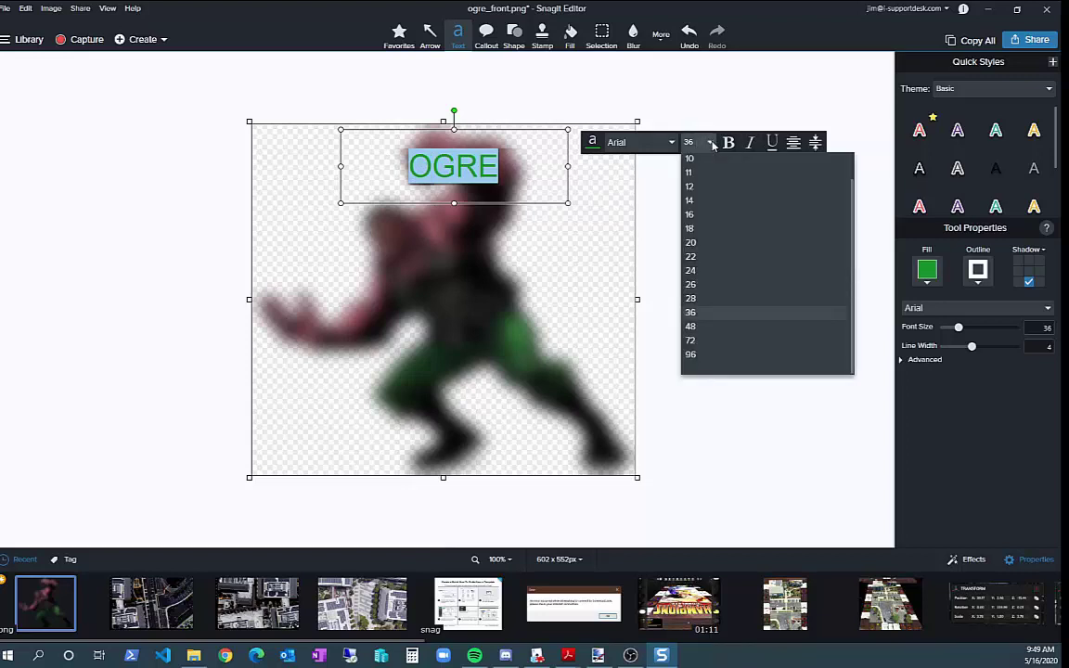
{"action": "left_click", "coordinate": [694, 327]}
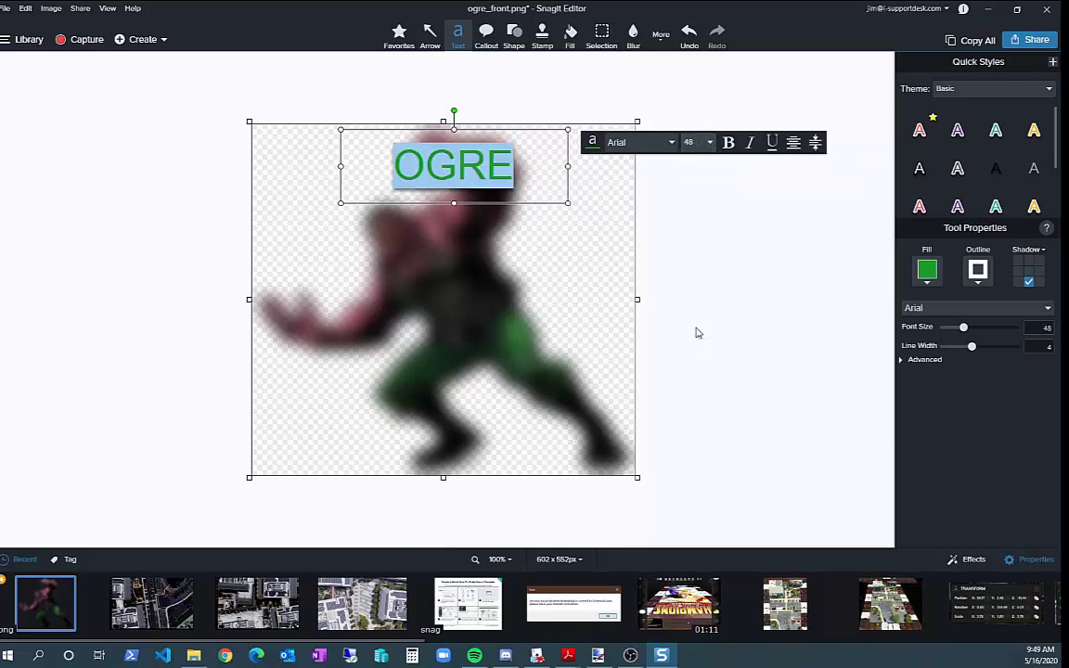
{"action": "left_click", "coordinate": [711, 143]}
{"action": "scroll", "coordinate": [707, 336], "scroll_direction": "down", "scroll_amount": 2}
{"action": "left_click", "coordinate": [696, 341]}
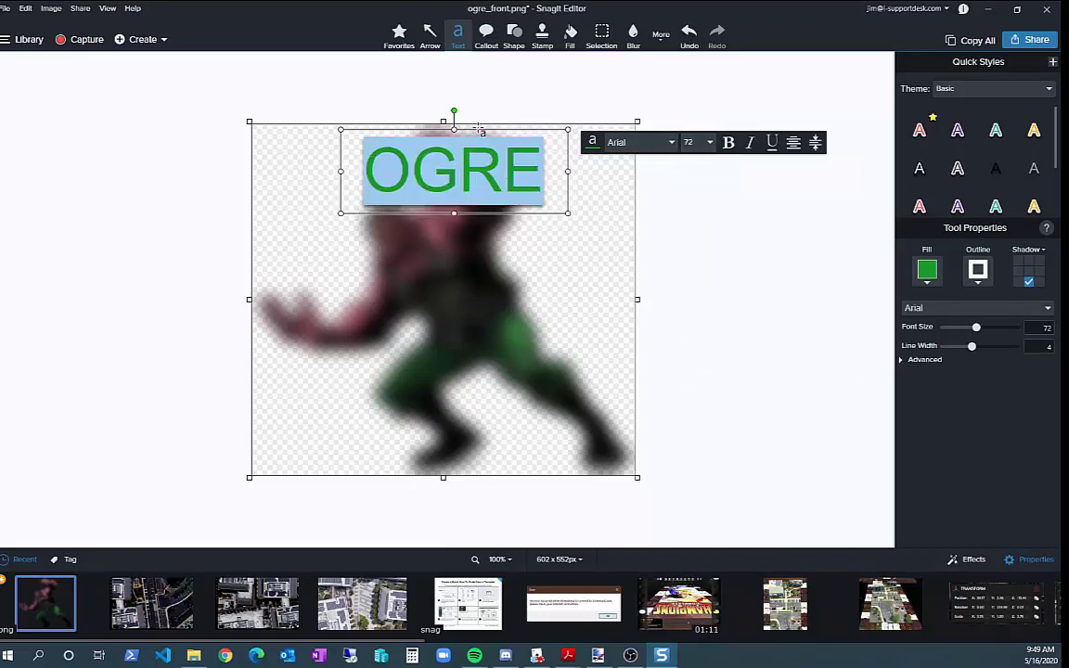
Centre the OGRE text horizontally near the image's upper edge and deselect it
{"action": "left_click_drag", "start_coordinate": [482, 133], "coordinate": [466, 132]}
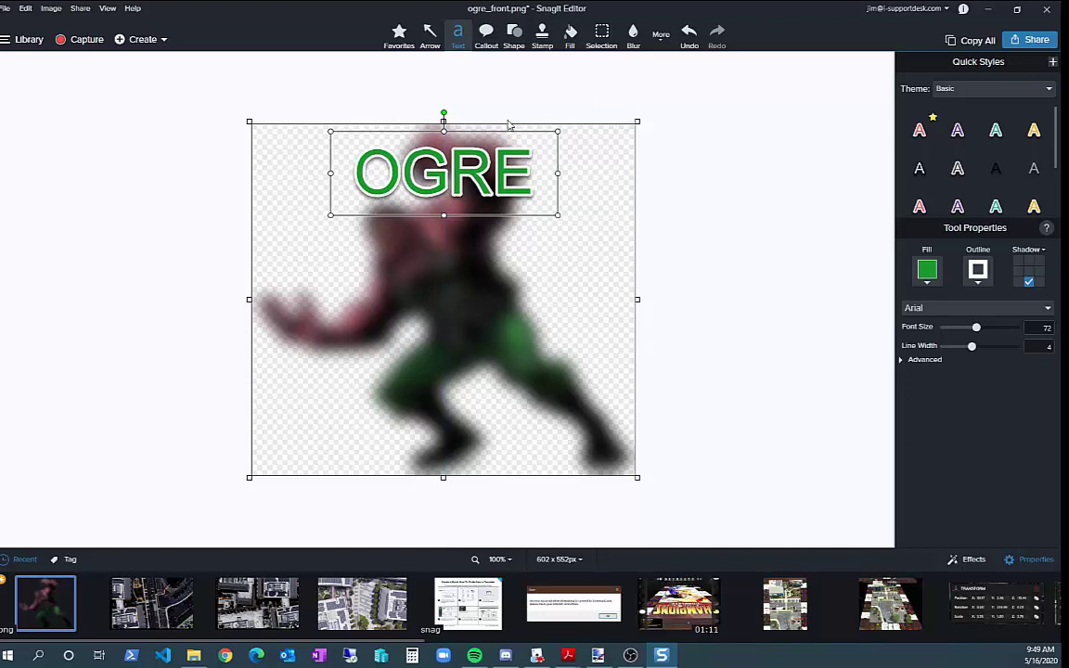
{"action": "left_click_drag", "start_coordinate": [472, 132], "coordinate": [506, 134]}
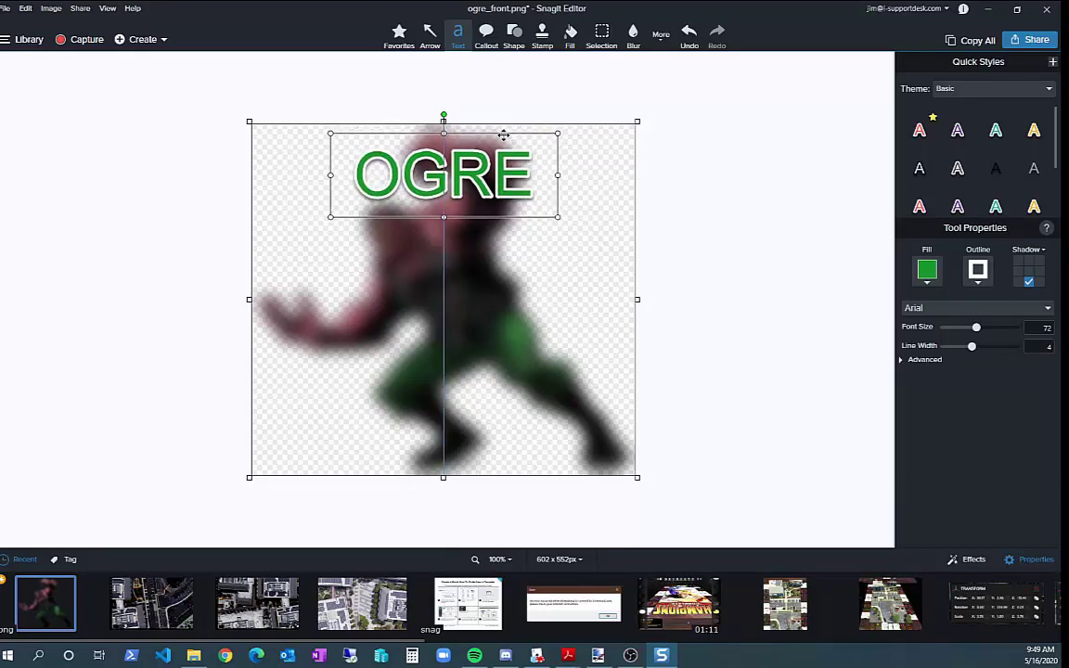
{"action": "left_click", "coordinate": [733, 251]}
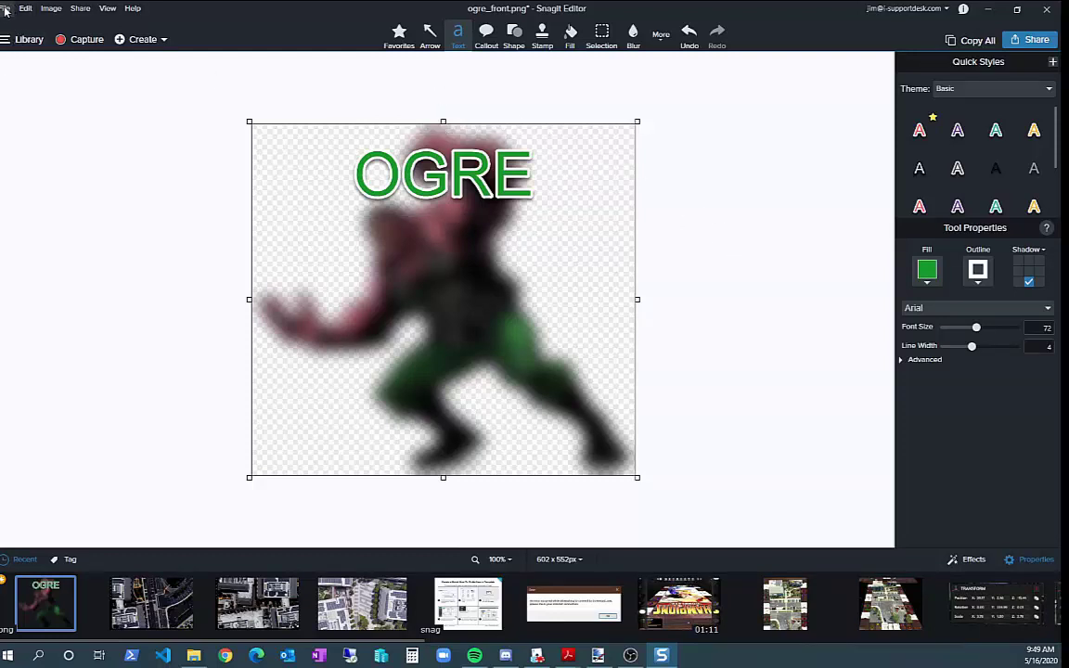
Save the blurred, labelled image as ogre_back.png in PNG format in the Champions TTS Stuff folder
{"action": "left_click", "coordinate": [1030, 39]}
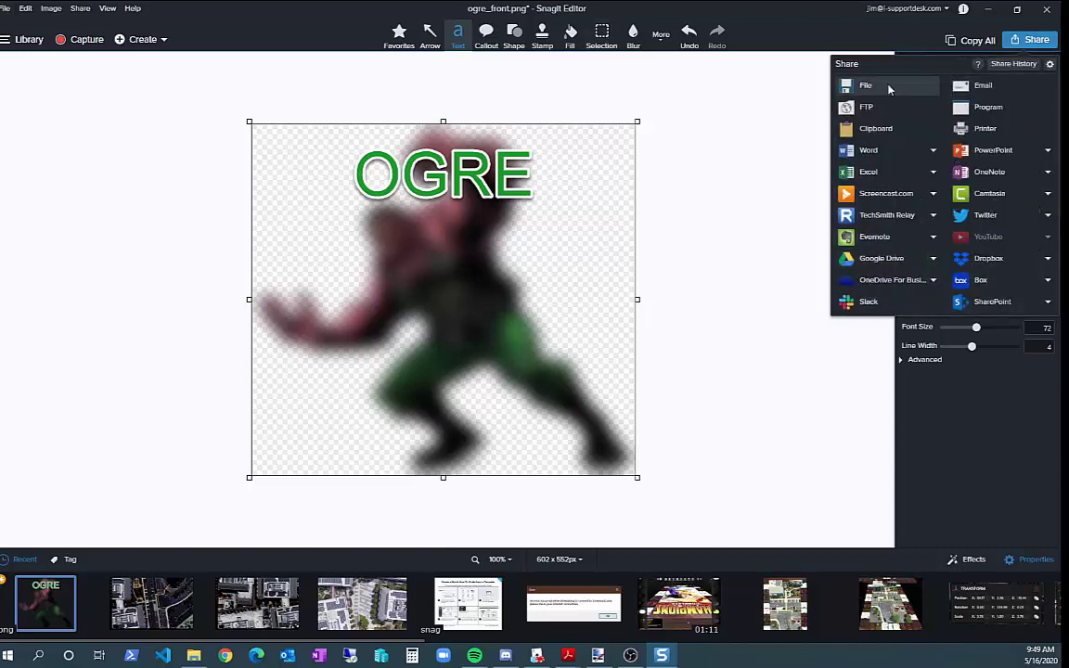
{"action": "left_click", "coordinate": [870, 87]}
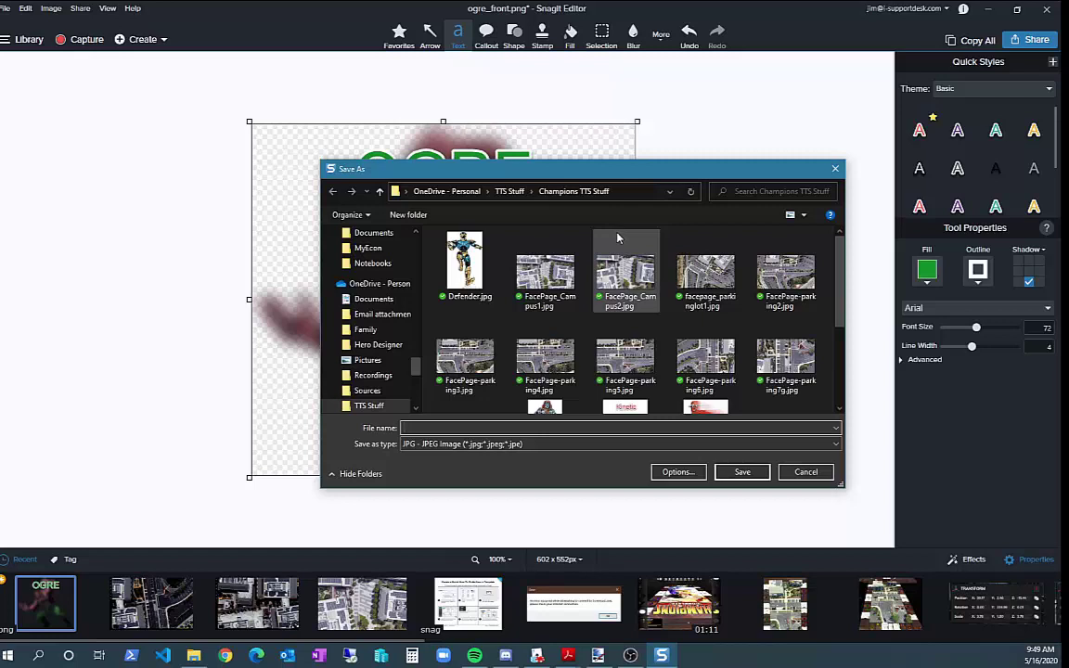
{"action": "type", "text": "ogre_"}
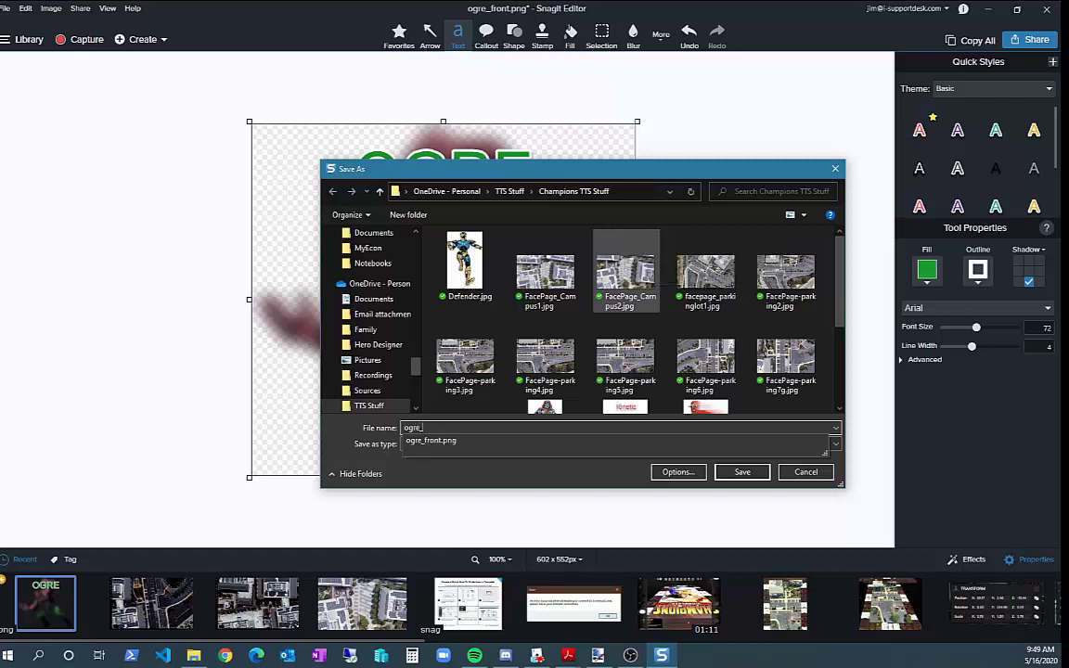
{"action": "type", "text": "back"}
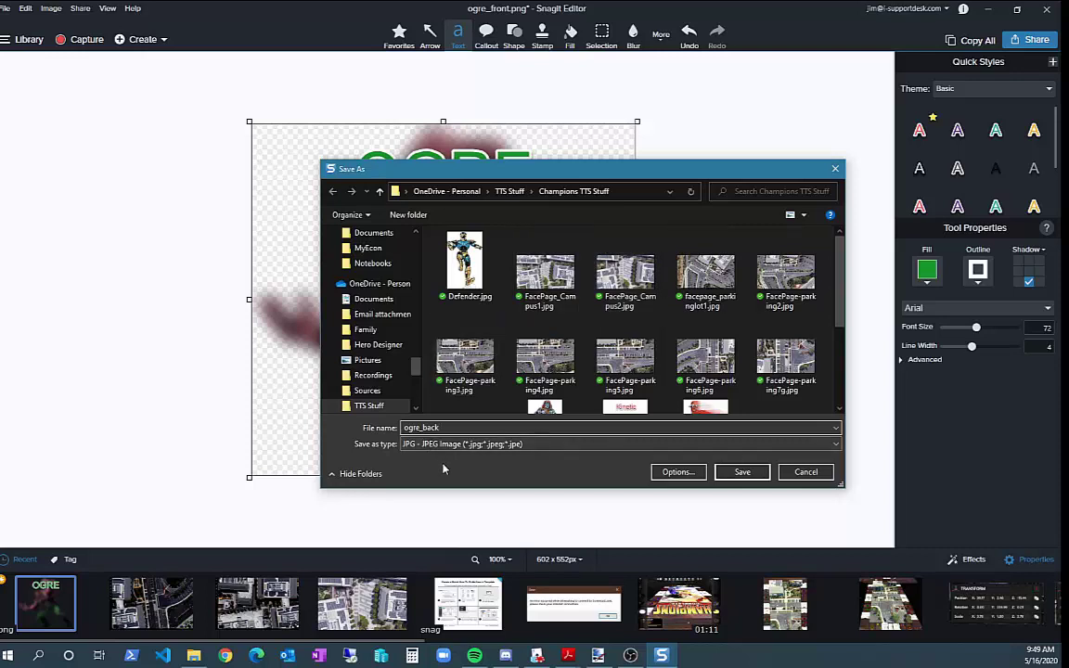
{"action": "type", "text": ".pdf"}
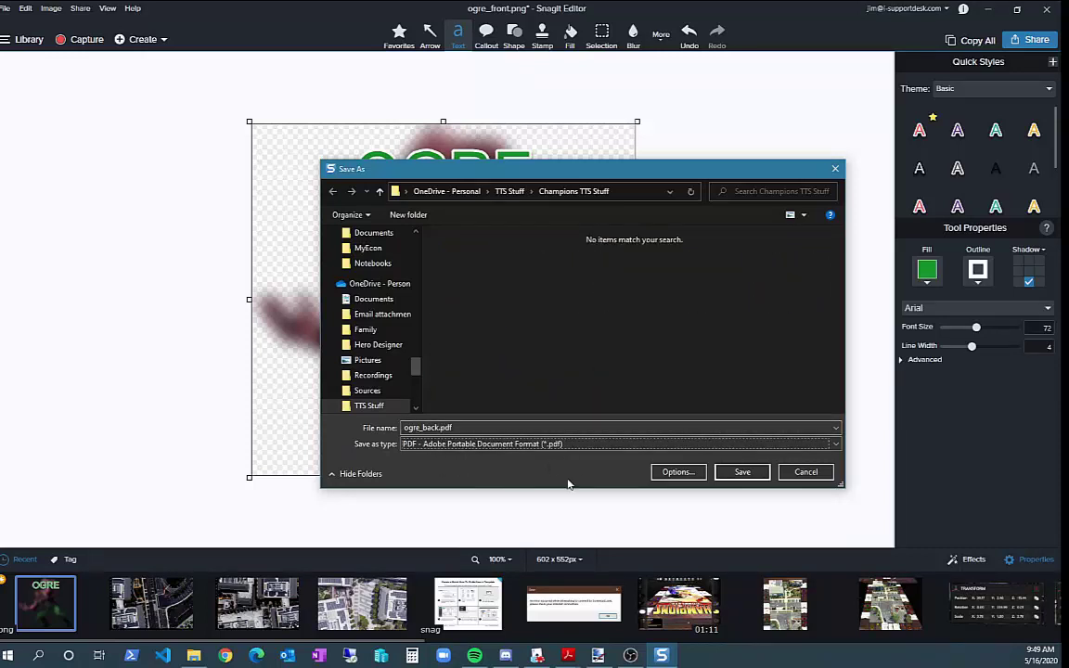
{"action": "key", "text": "BackSpace"}
{"action": "key", "text": "BackSpace"}
{"action": "key", "text": "BackSpace"}
{"action": "type", "text": "png"}
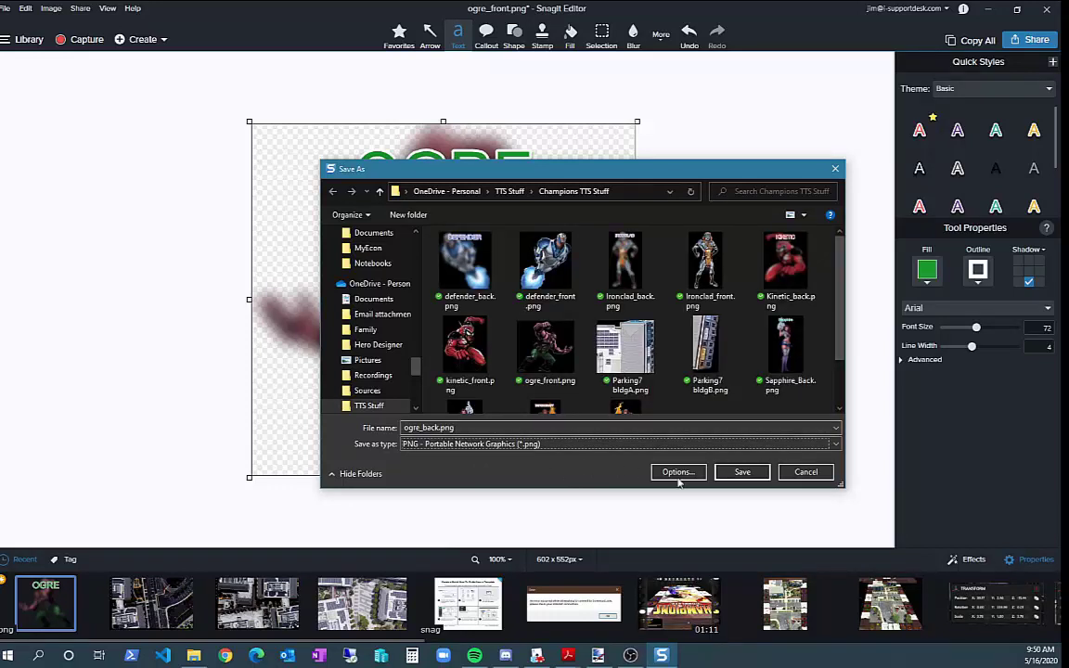
{"action": "left_click", "coordinate": [734, 475]}
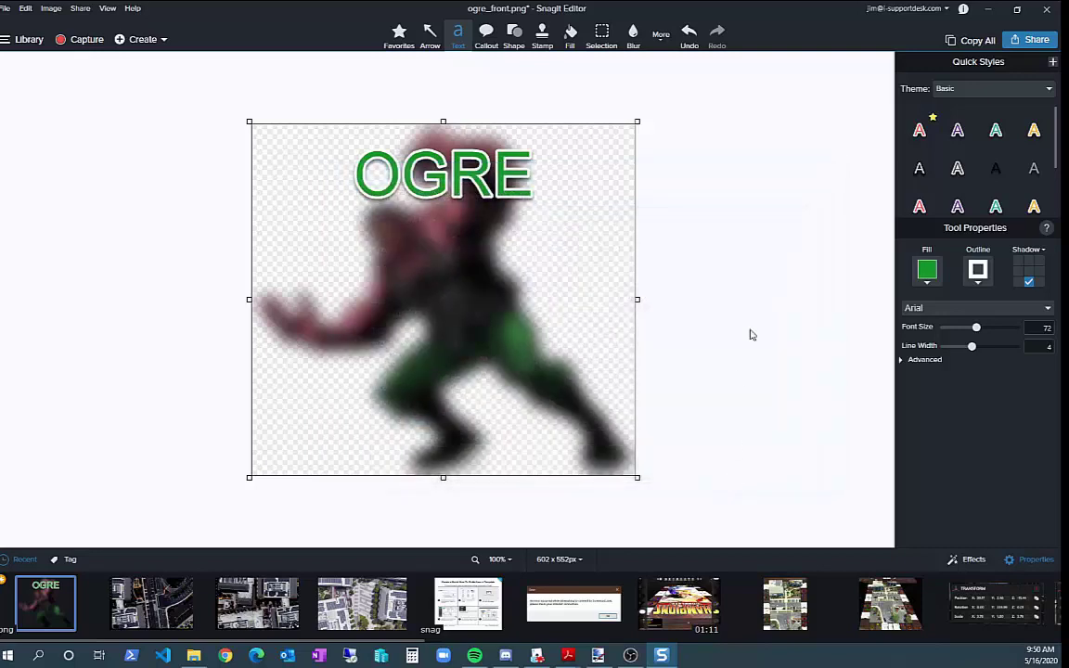
Switch to Tabletop Simulator and place a custom Figurine component on the empty wooden table area in the foreground
{"action": "left_click", "coordinate": [989, 11]}
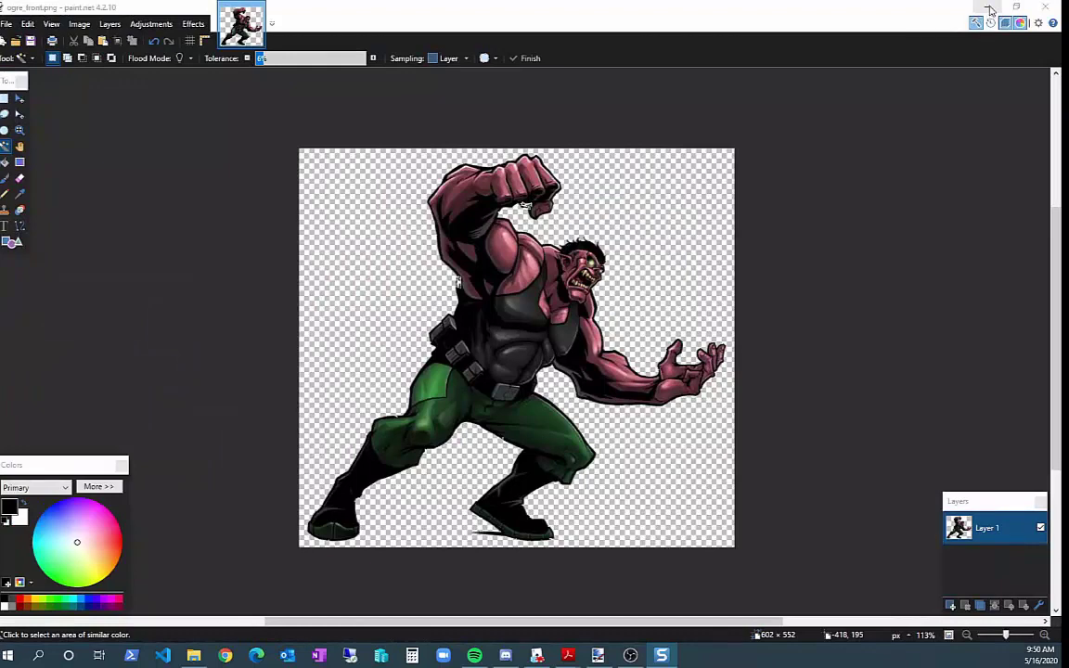
{"action": "left_click", "coordinate": [989, 11]}
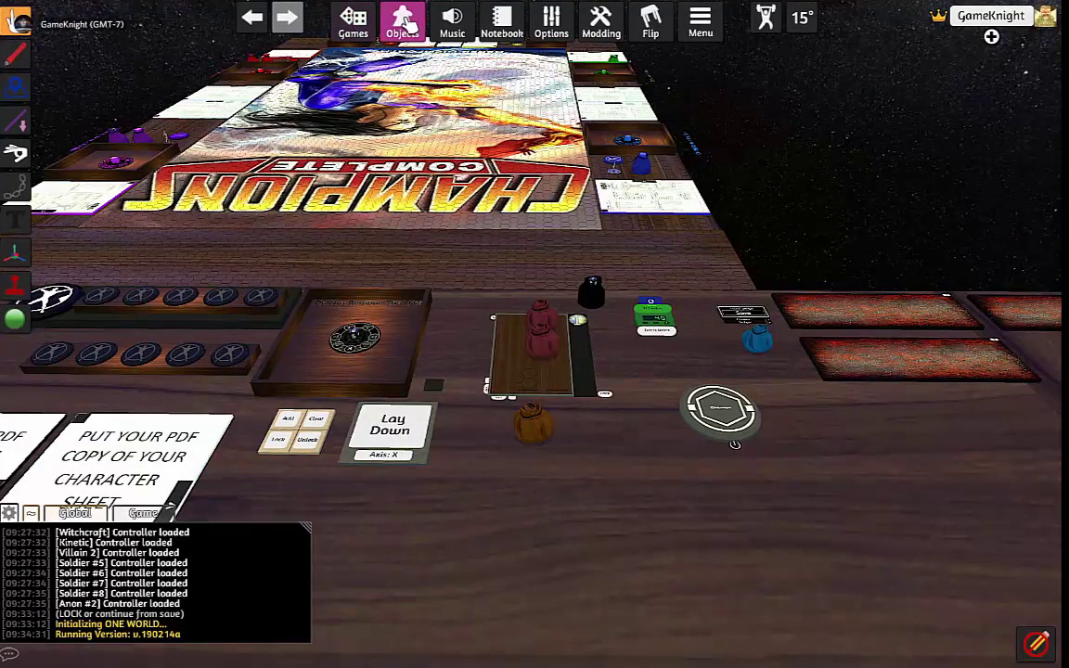
{"action": "mouse_move", "coordinate": [401, 31]}
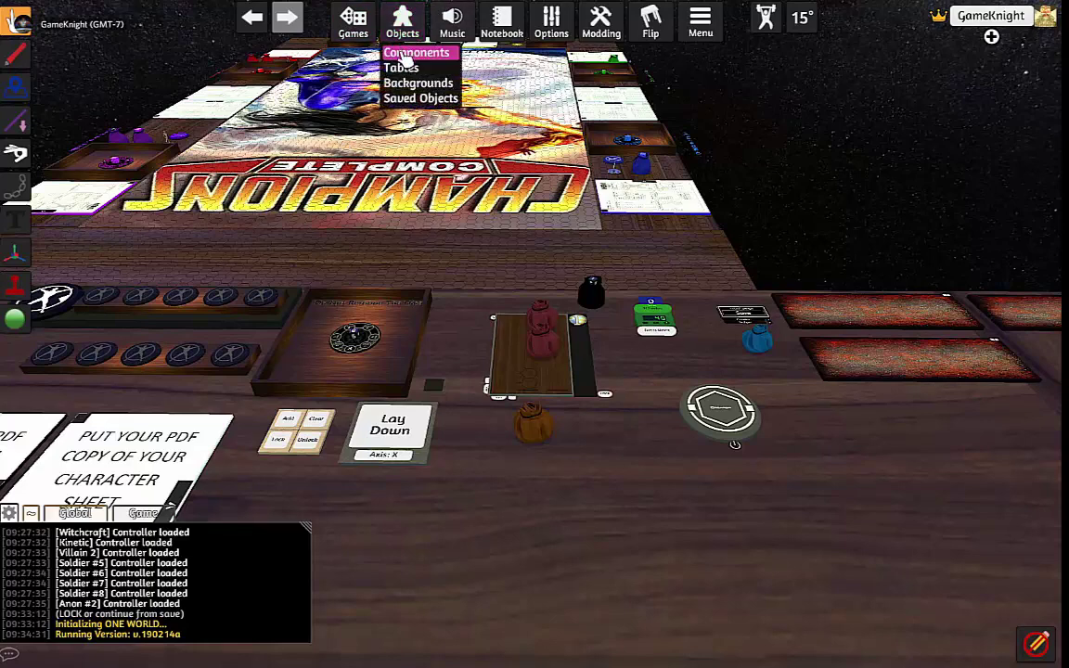
{"action": "left_click", "coordinate": [405, 51]}
{"action": "left_click", "coordinate": [833, 310]}
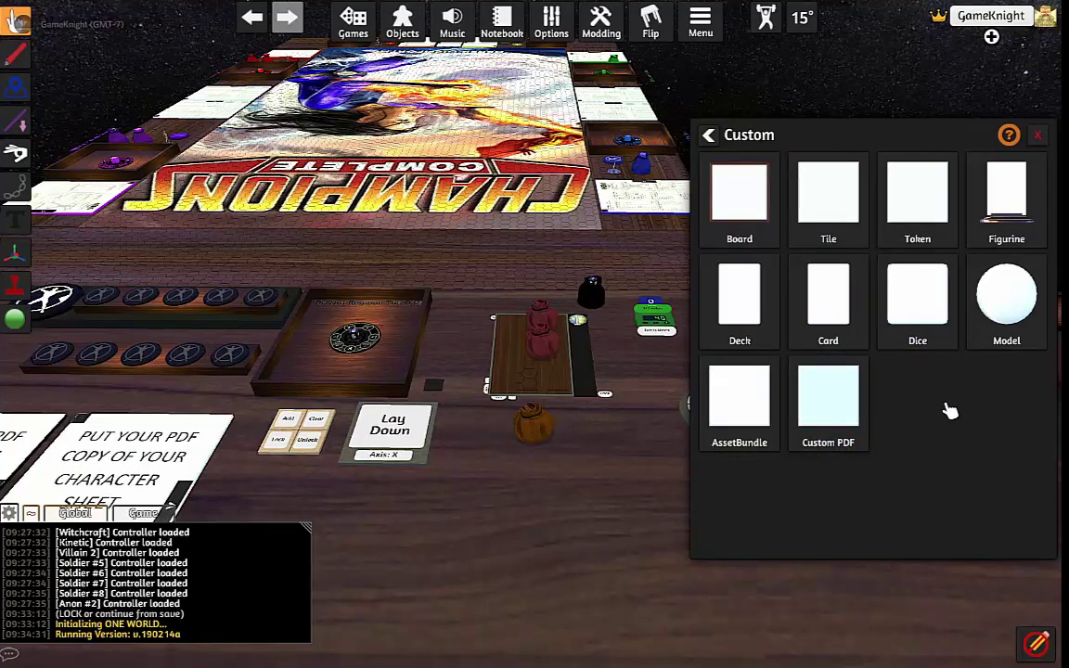
{"action": "left_click_drag", "start_coordinate": [1012, 196], "coordinate": [542, 566]}
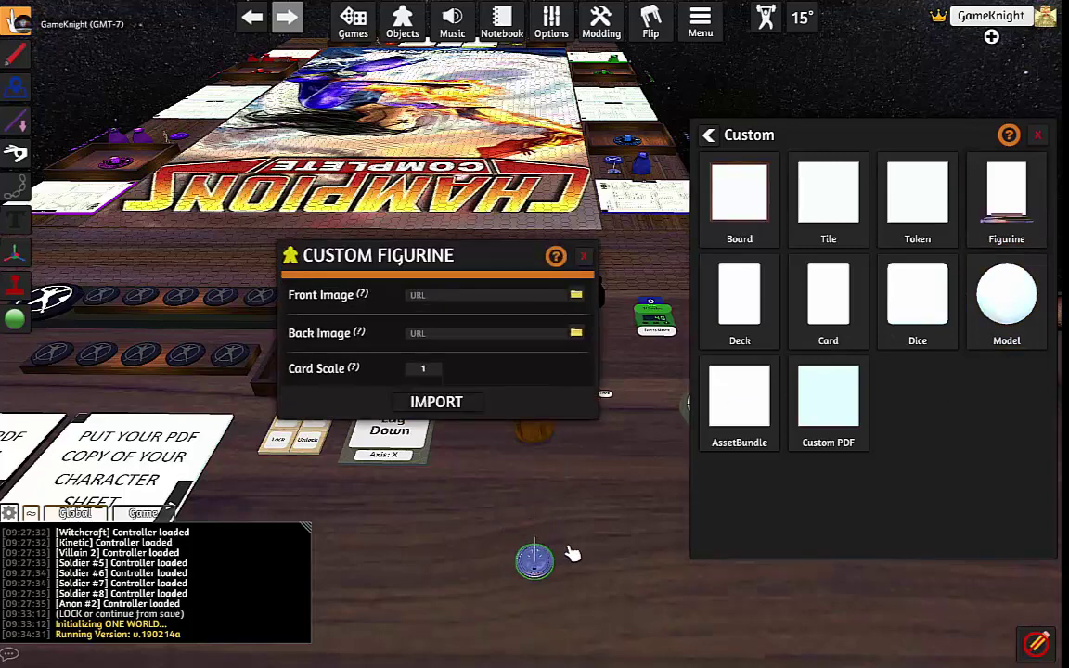
Close the Custom components window and open the local file browser for the figurine's front image
{"action": "mouse_move", "coordinate": [325, 305]}
{"action": "left_click", "coordinate": [1039, 138]}
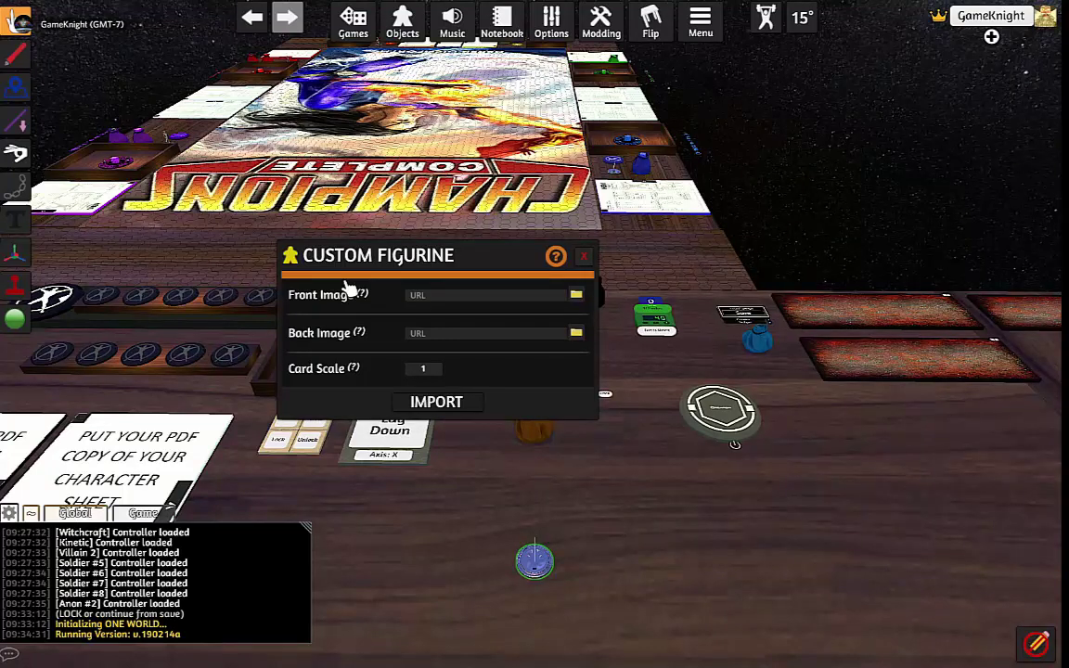
{"action": "left_click", "coordinate": [575, 297]}
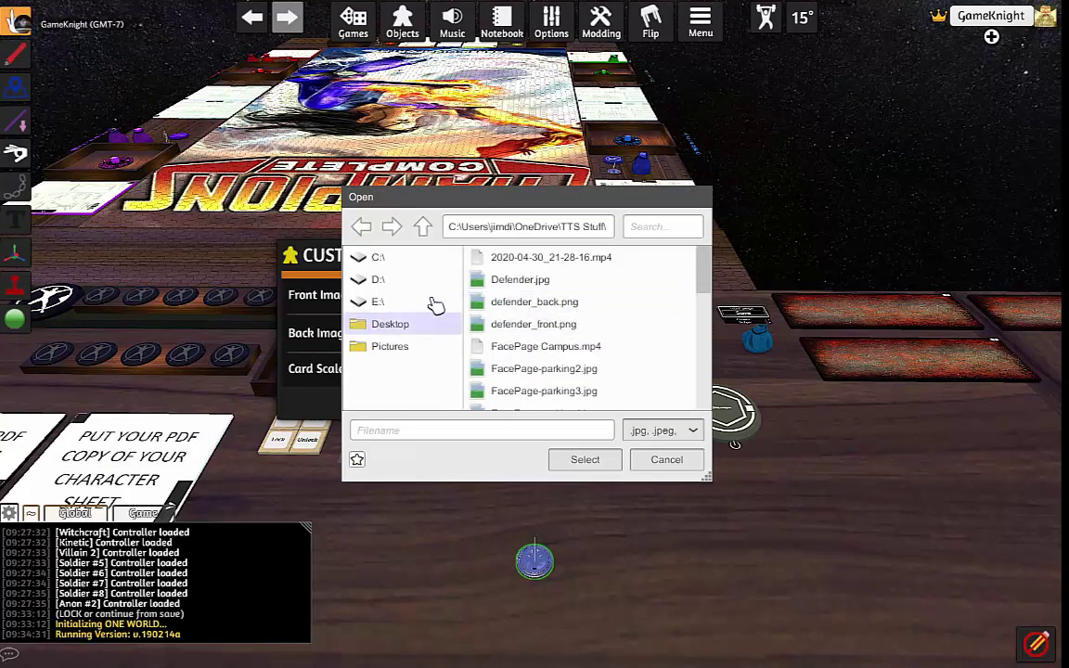
Browse from the C: drive through Users into the personal profile folder and select its plain OneDrive folder
{"action": "left_click", "coordinate": [364, 261]}
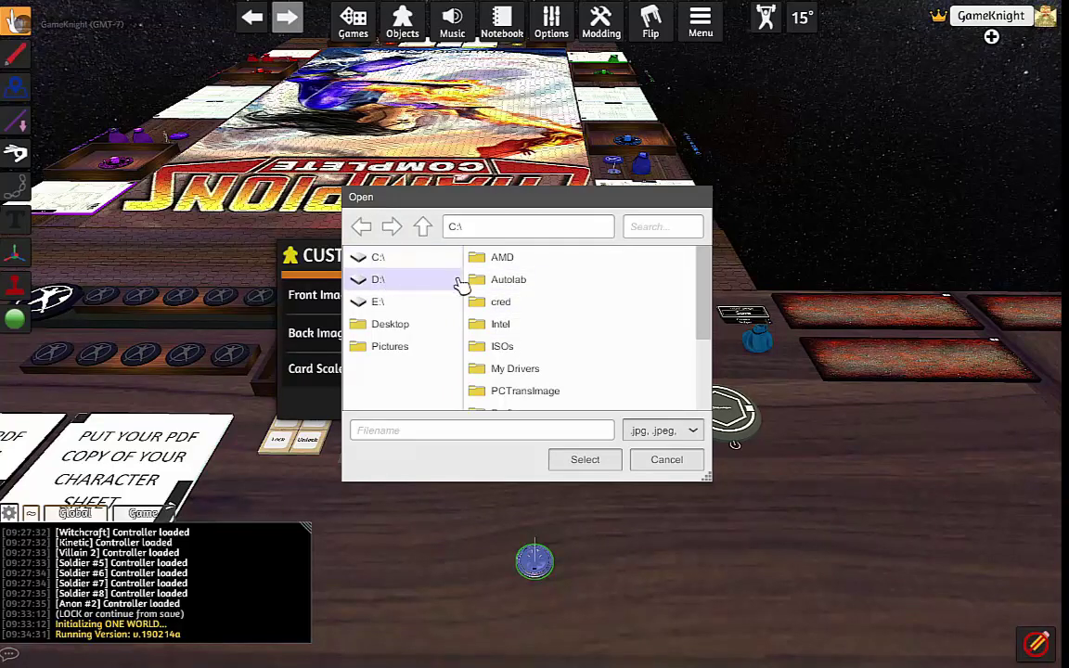
{"action": "left_click", "coordinate": [545, 356]}
{"action": "scroll", "coordinate": [542, 362], "scroll_direction": "down", "scroll_amount": 3}
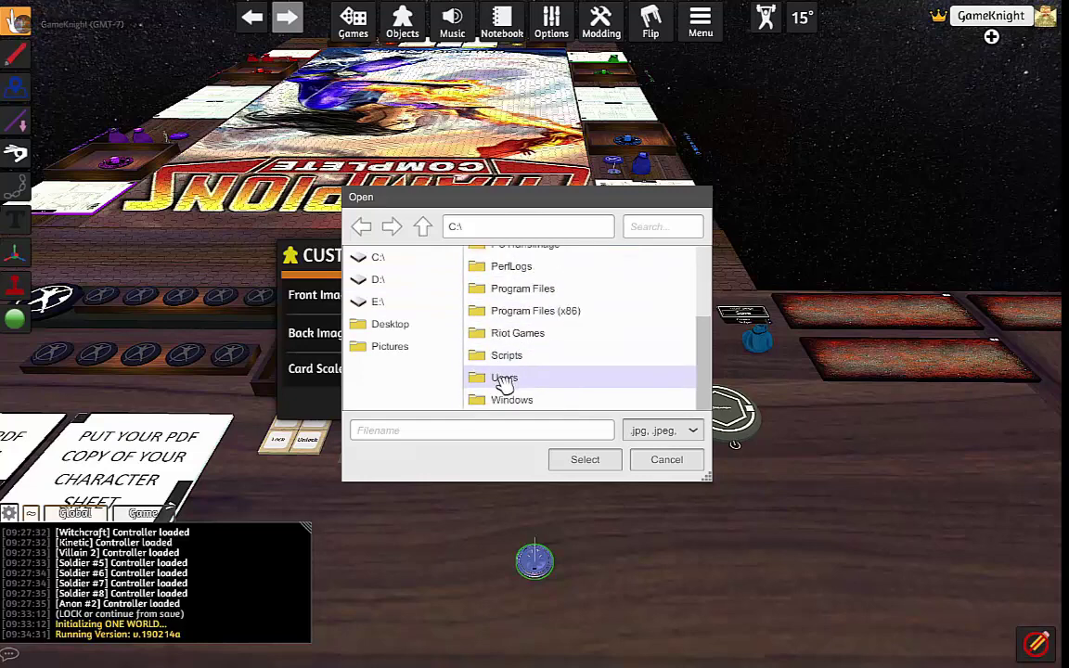
{"action": "double_click", "coordinate": [505, 380]}
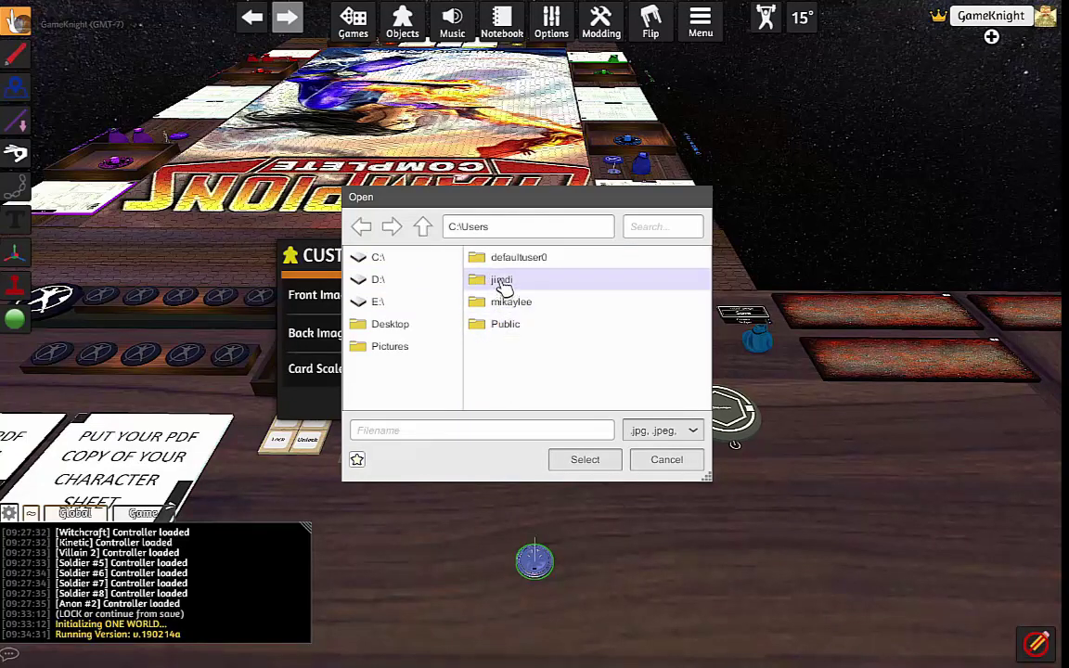
{"action": "double_click", "coordinate": [501, 281]}
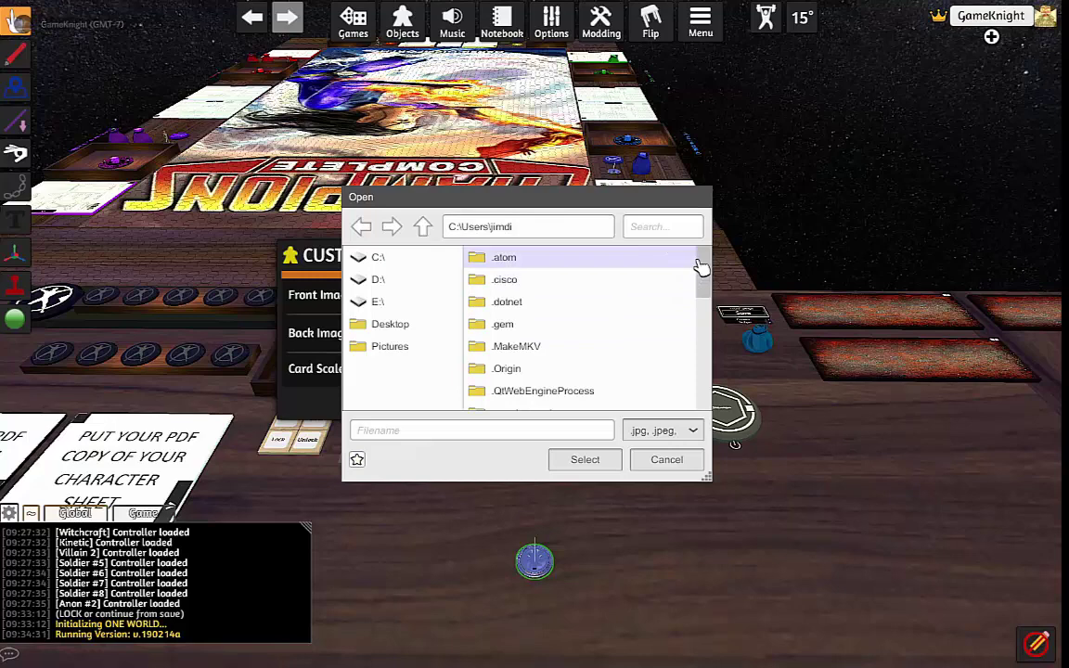
{"action": "left_click_drag", "start_coordinate": [700, 266], "coordinate": [687, 360]}
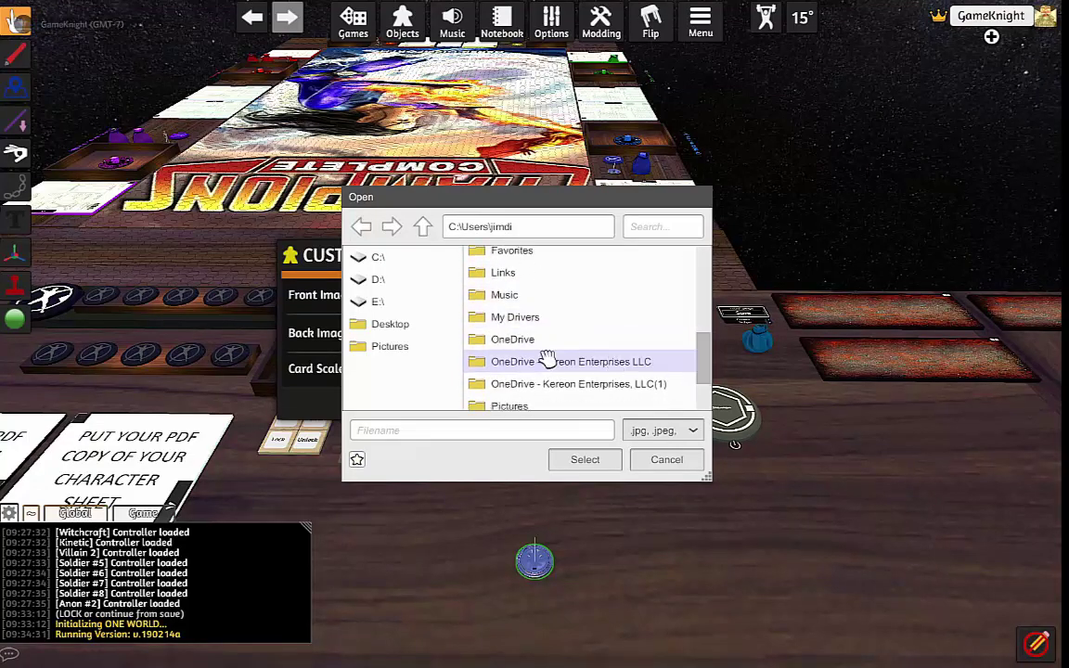
{"action": "left_click", "coordinate": [481, 347]}
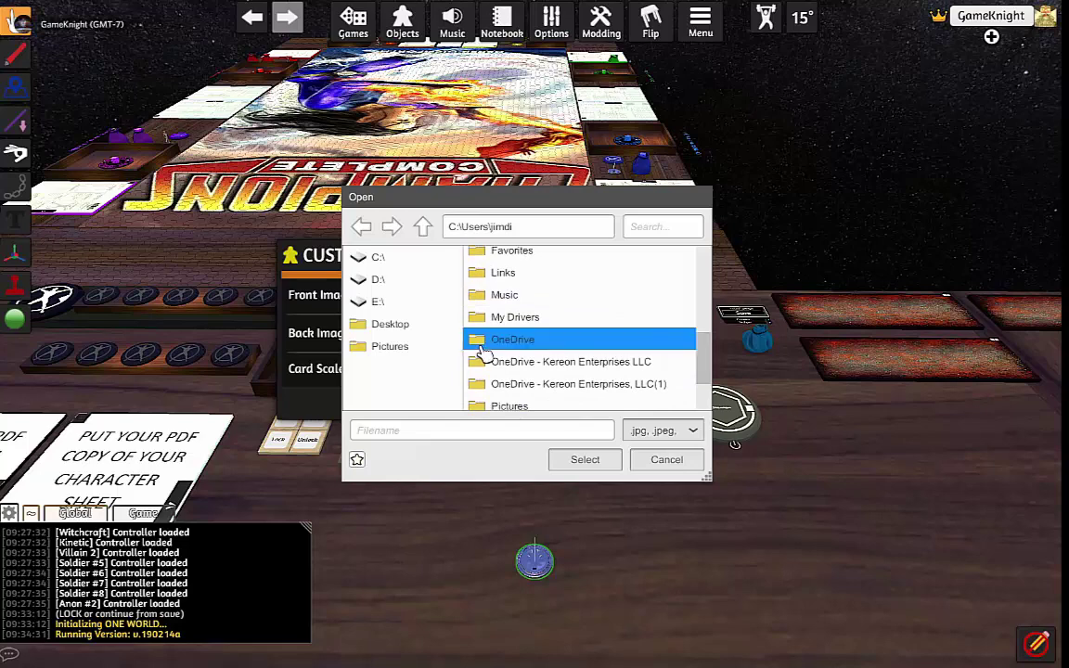